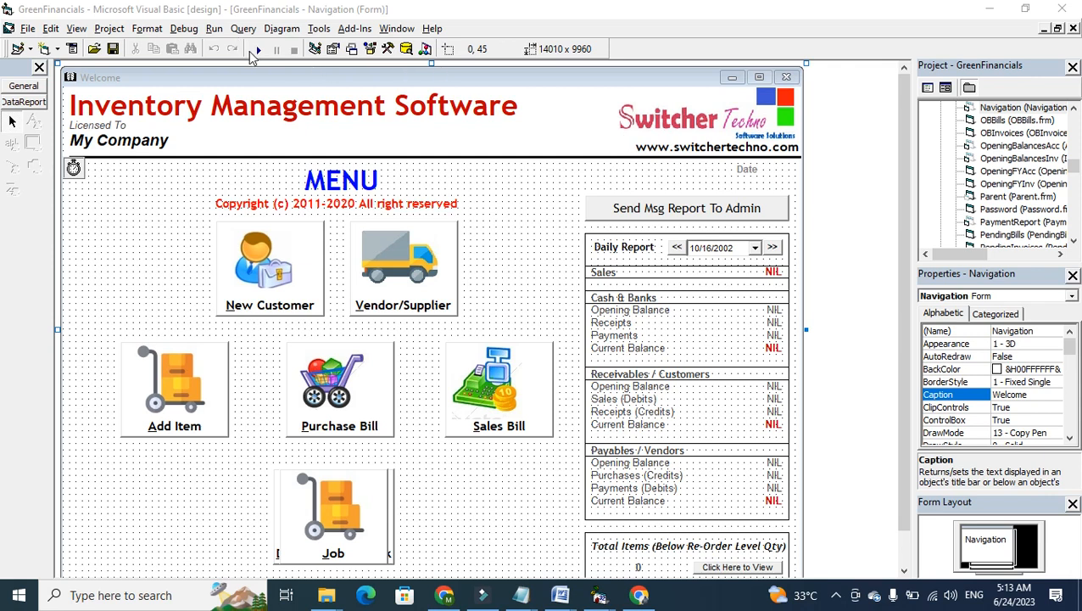
# Step: Run the GreenFinancials project and log in as Administrator, entering the account password
pyautogui.click(257, 50)
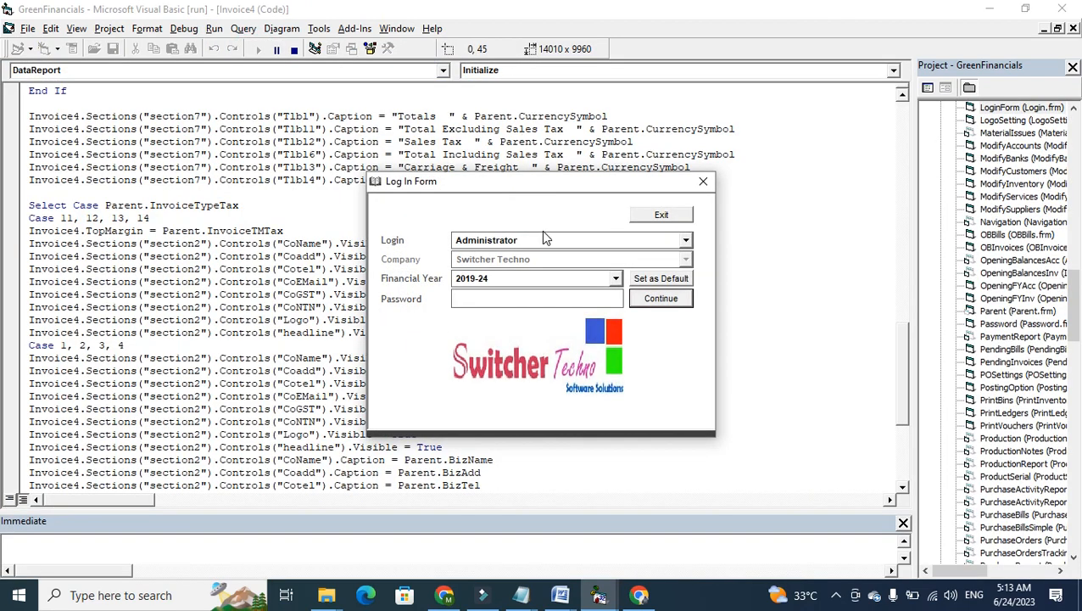
pyautogui.click(541, 240)
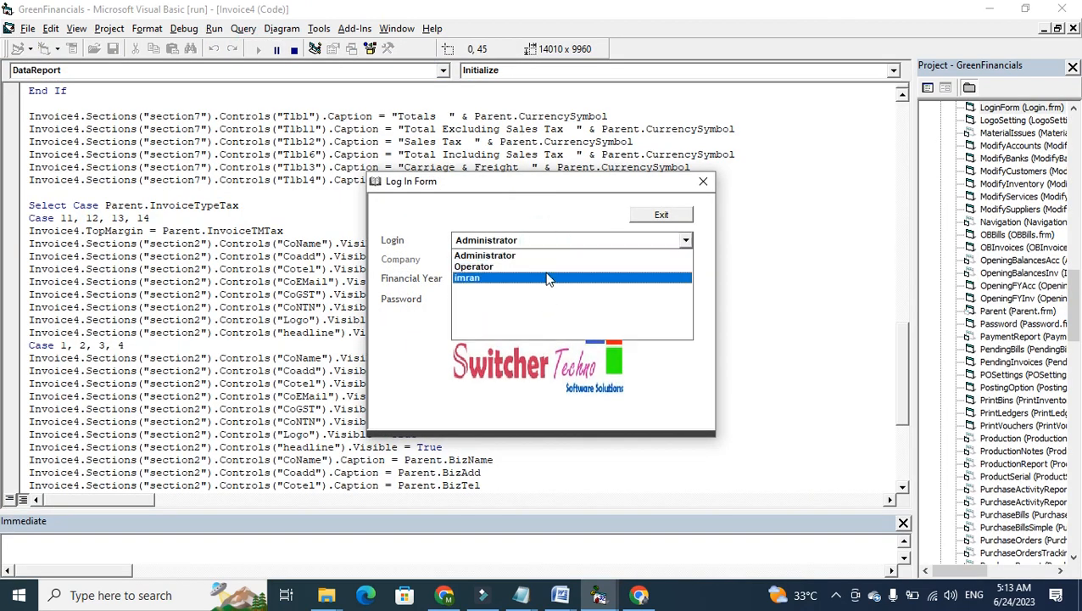
pyautogui.click(561, 256)
pyautogui.click(648, 301)
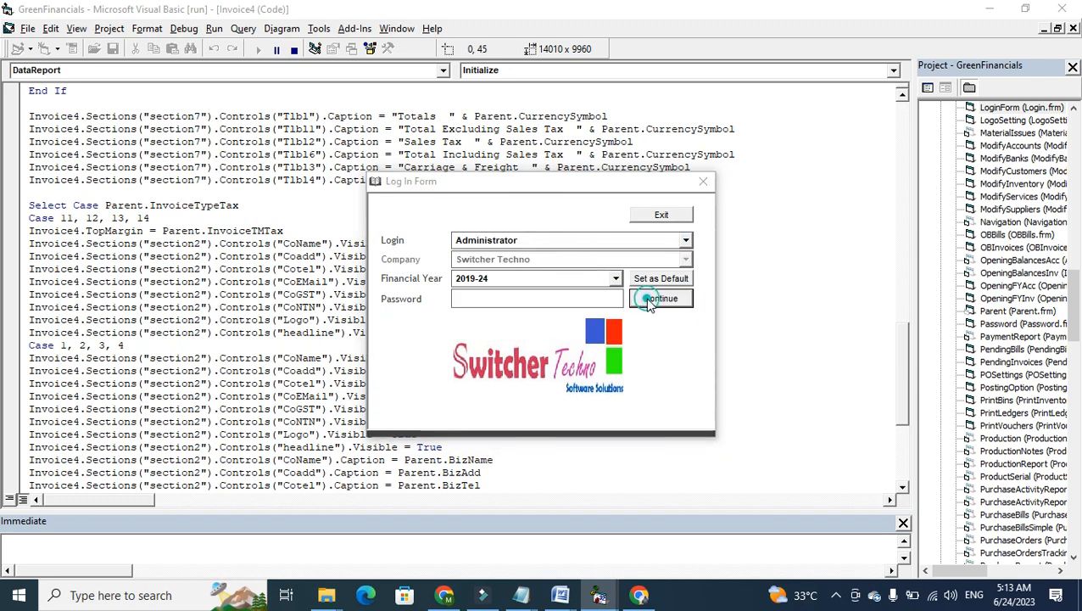
pyautogui.press('Return')
pyautogui.write('xxx')
pyautogui.press('Return')
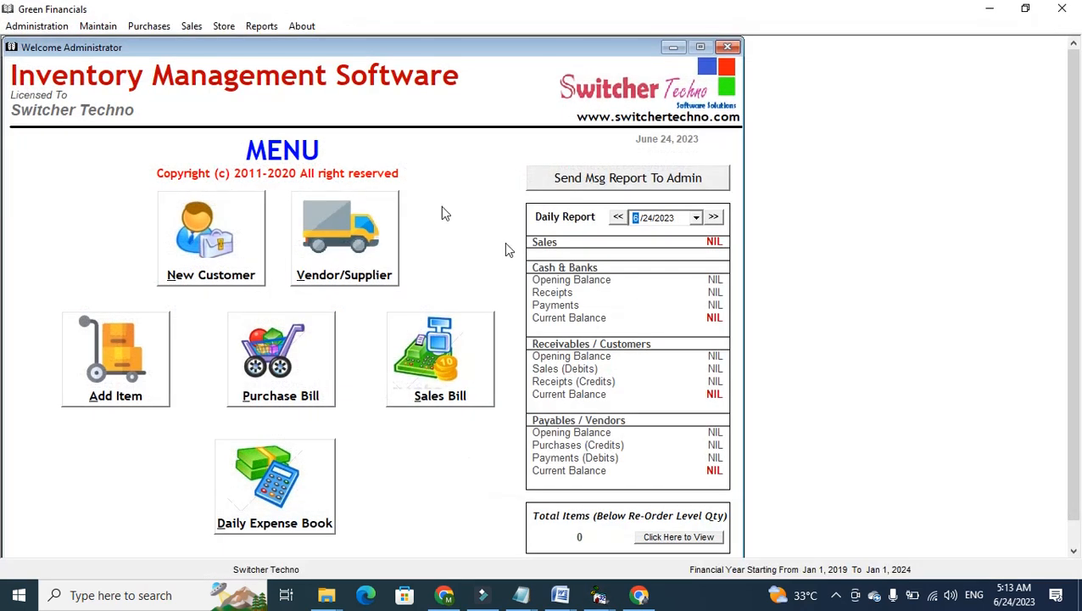
# Step: Add and save a main inventory category named GENERAL ITEMS in the Chart of Inventory
pyautogui.click(136, 392)
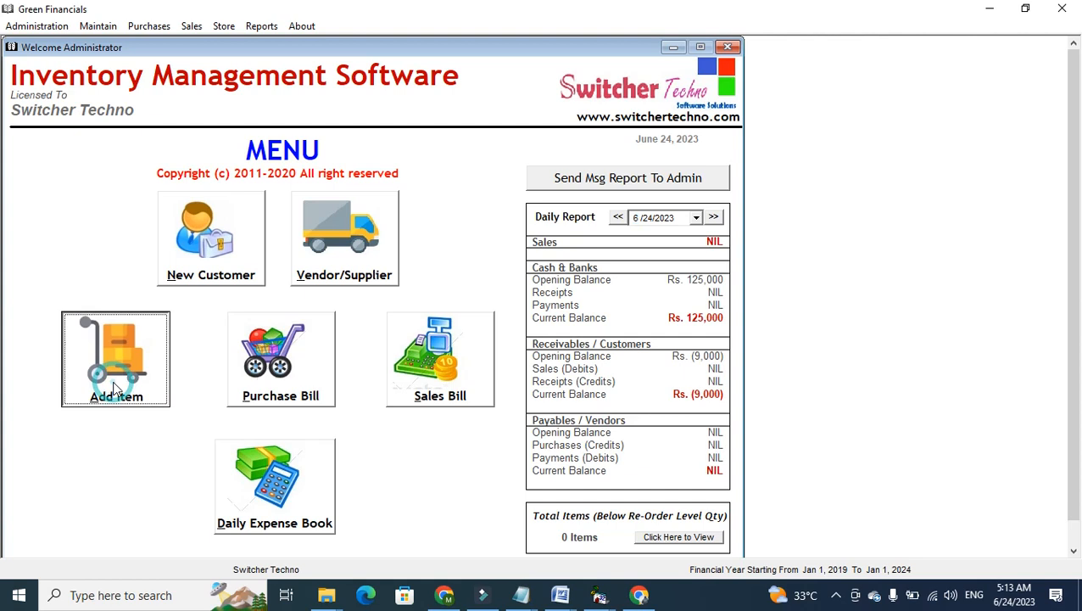
pyautogui.click(756, 122)
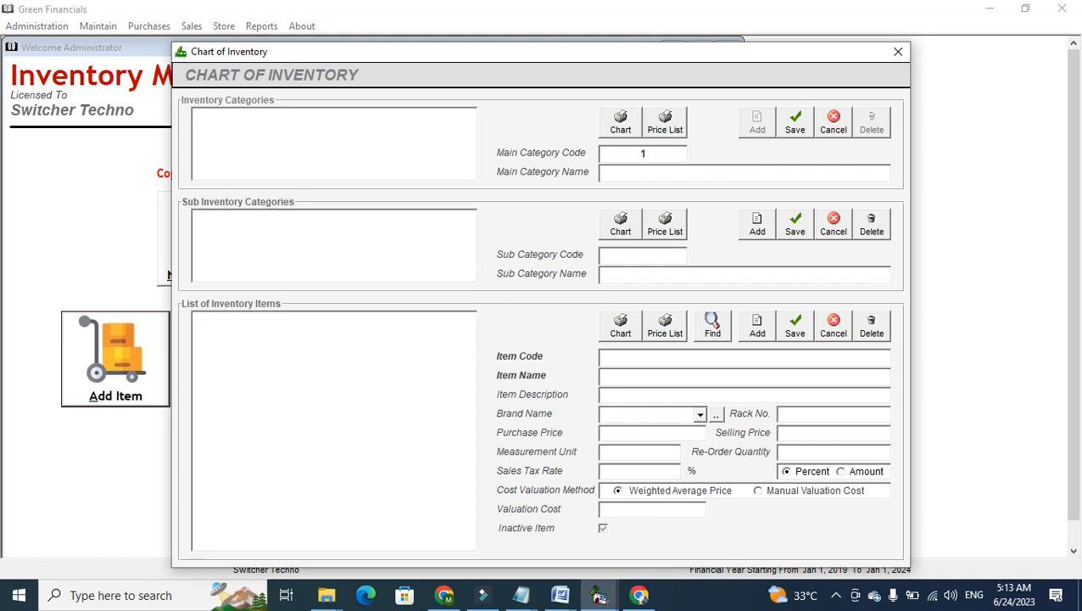
pyautogui.write('GENERAL ITEMS')
pyautogui.click(803, 129)
# Step: Add and save a sub category named MINERAL WATER under GENERAL ITEMS
pyautogui.moveTo(804, 53); pyautogui.dragTo(634, 65)
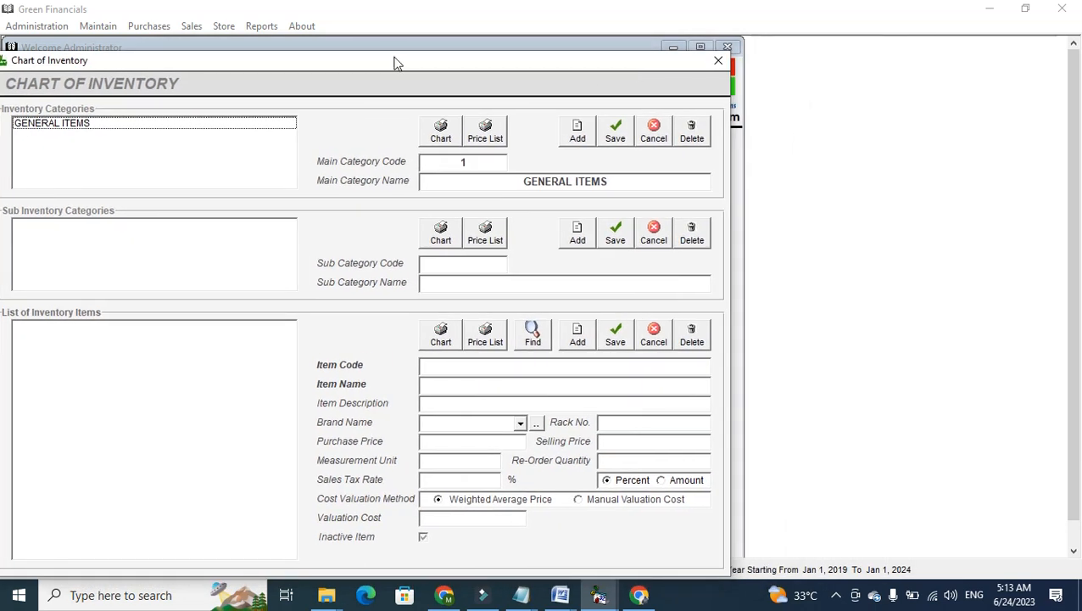
pyautogui.moveTo(398, 62); pyautogui.dragTo(427, 45)
pyautogui.click(215, 129)
pyautogui.click(614, 218)
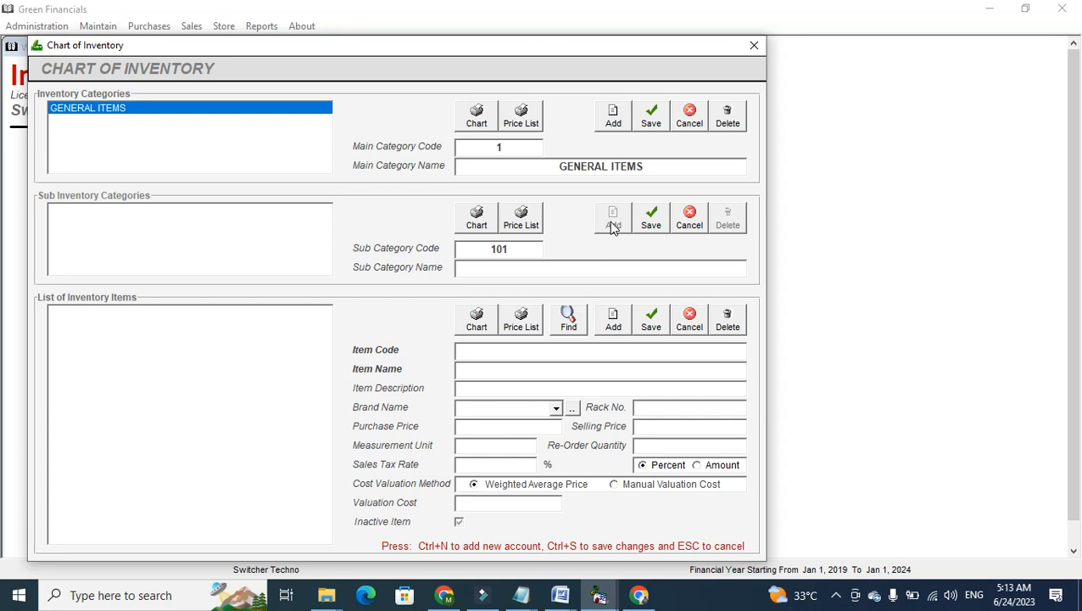
pyautogui.write('MINERAL WATER')
pyautogui.click(651, 218)
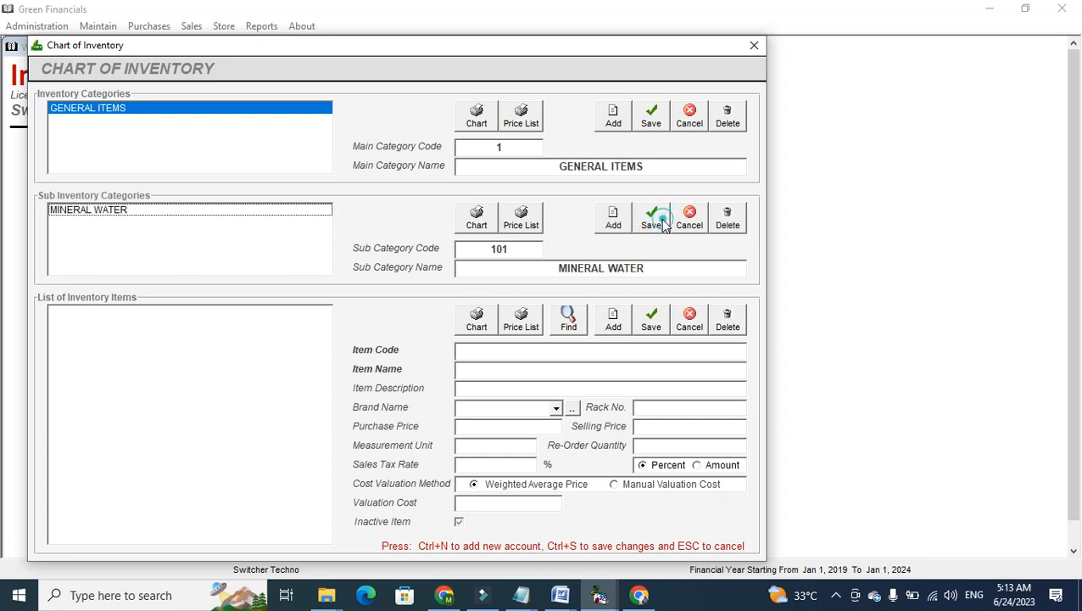
# Step: Add the inventory item AQUA FINA 19 LITR under MINERAL WATER, save it and close the Chart of Inventory
pyautogui.click(612, 320)
pyautogui.write('AQUA ')
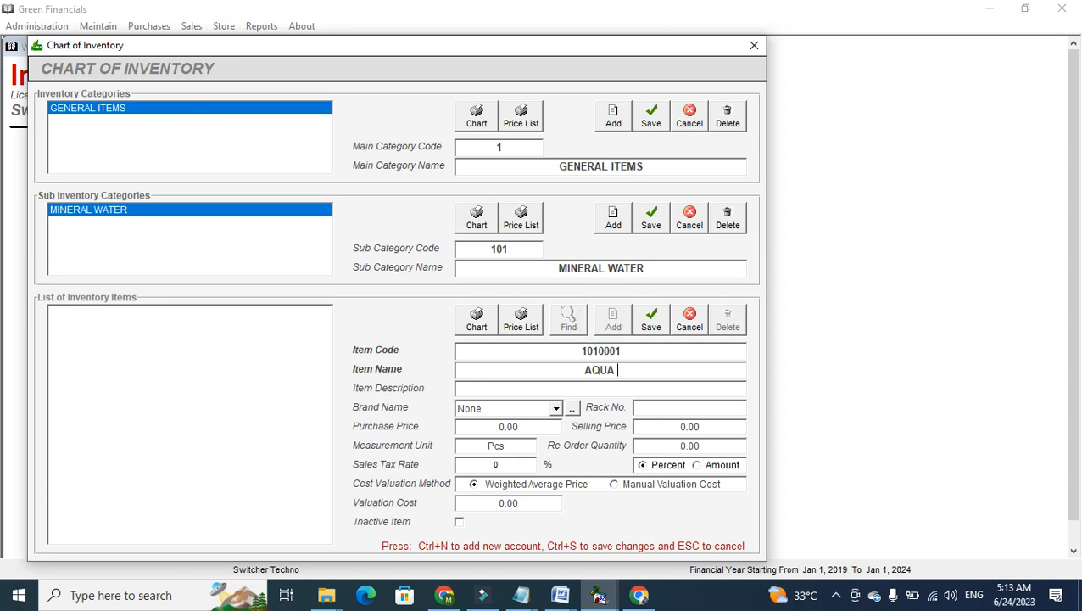
pyautogui.write('FINA 19 LITR')
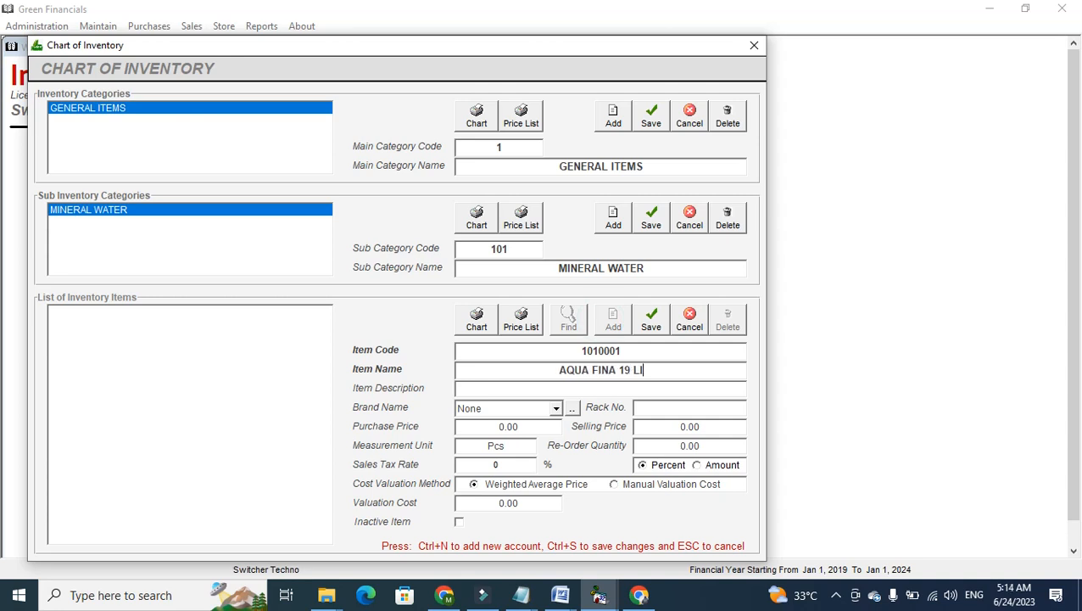
pyautogui.click(674, 412)
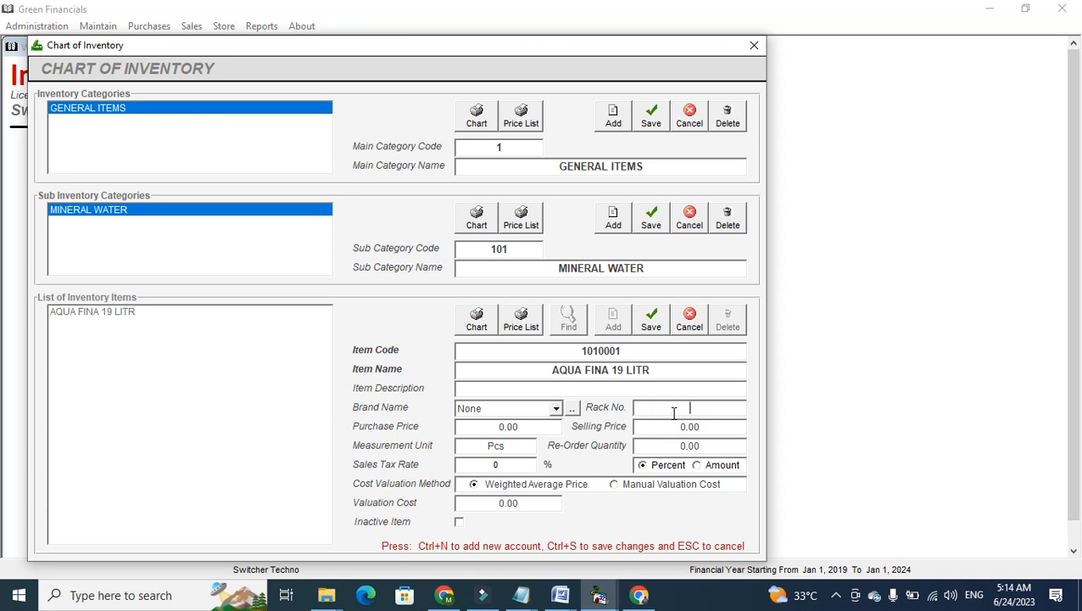
pyautogui.click(664, 391)
pyautogui.click(542, 421)
pyautogui.click(661, 427)
pyautogui.click(666, 446)
pyautogui.click(650, 320)
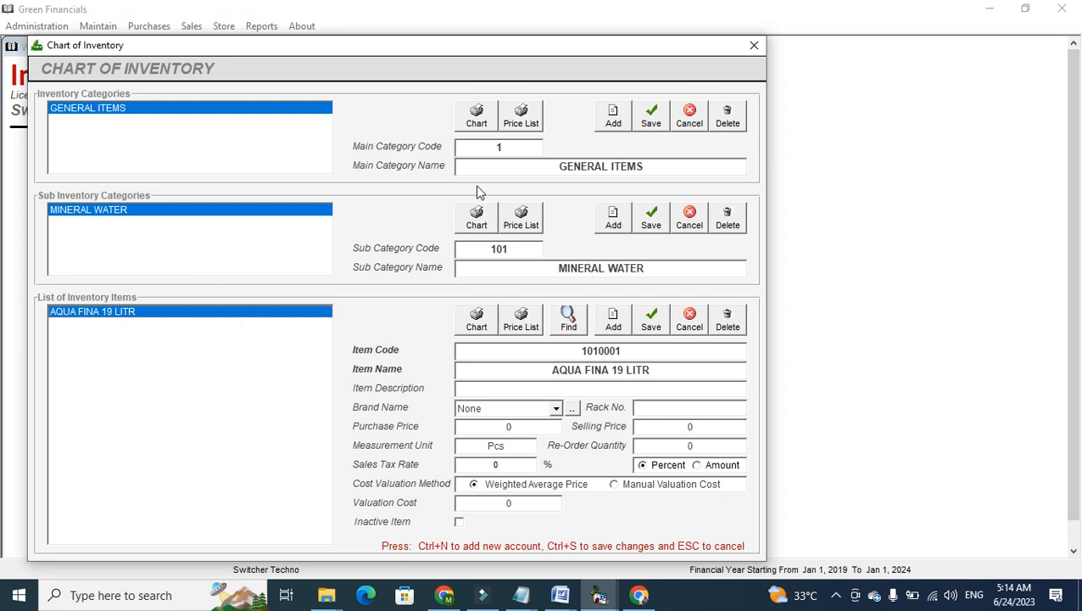
pyautogui.click(754, 44)
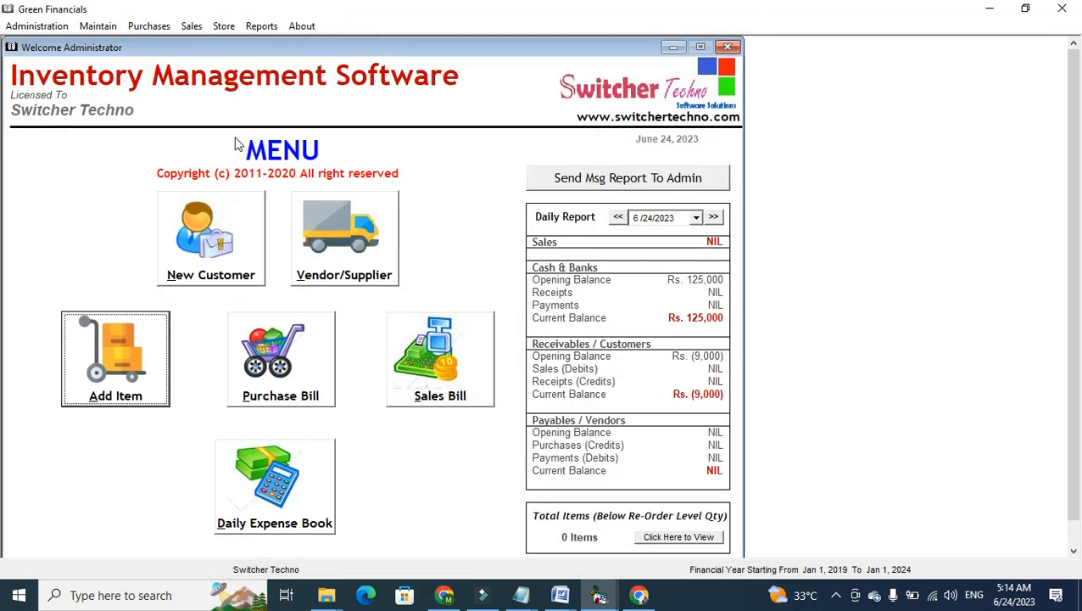
# Step: Review the existing inventory locations, such as the DHA phases, godowns, store and warehouse, without adding a new one
pyautogui.click(148, 26)
pyautogui.moveTo(98, 26)
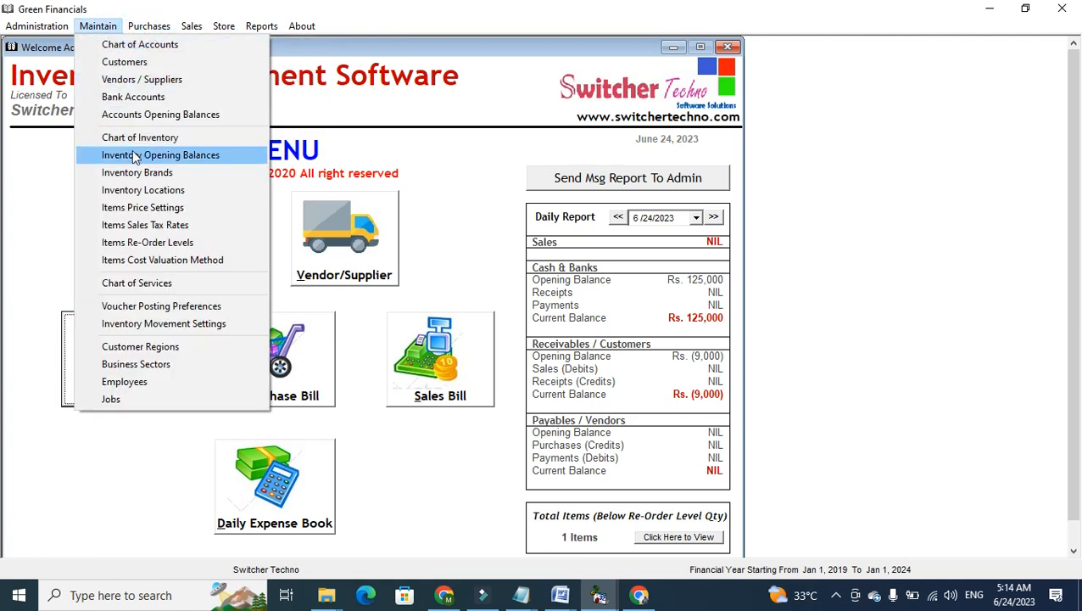
pyautogui.click(144, 188)
pyautogui.moveTo(404, 202); pyautogui.dragTo(200, 189)
pyautogui.click(173, 248)
pyautogui.click(176, 273)
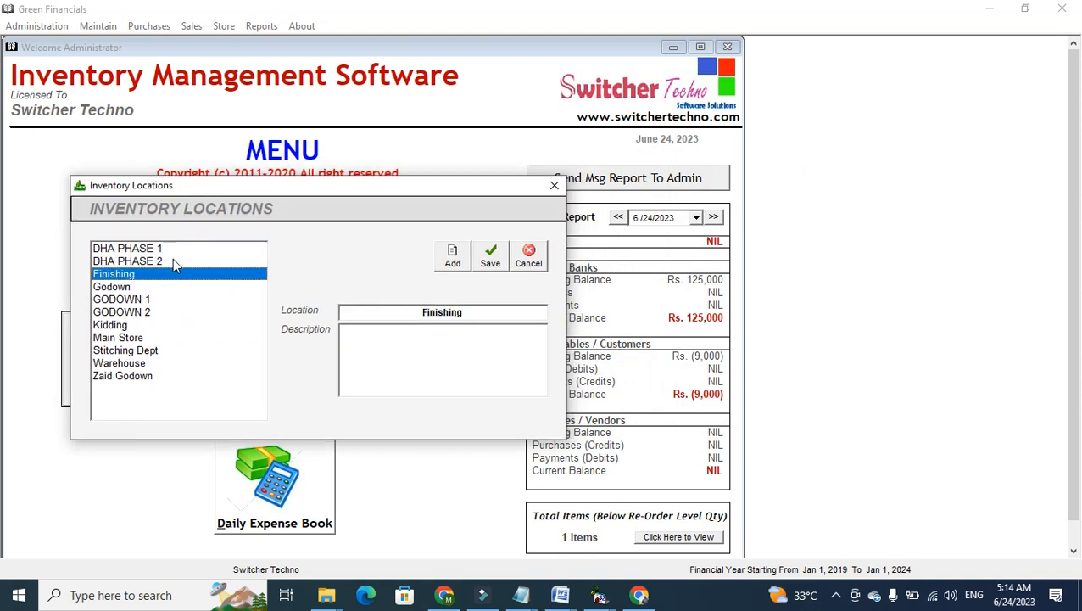
pyautogui.click(171, 261)
pyautogui.click(166, 251)
pyautogui.click(167, 258)
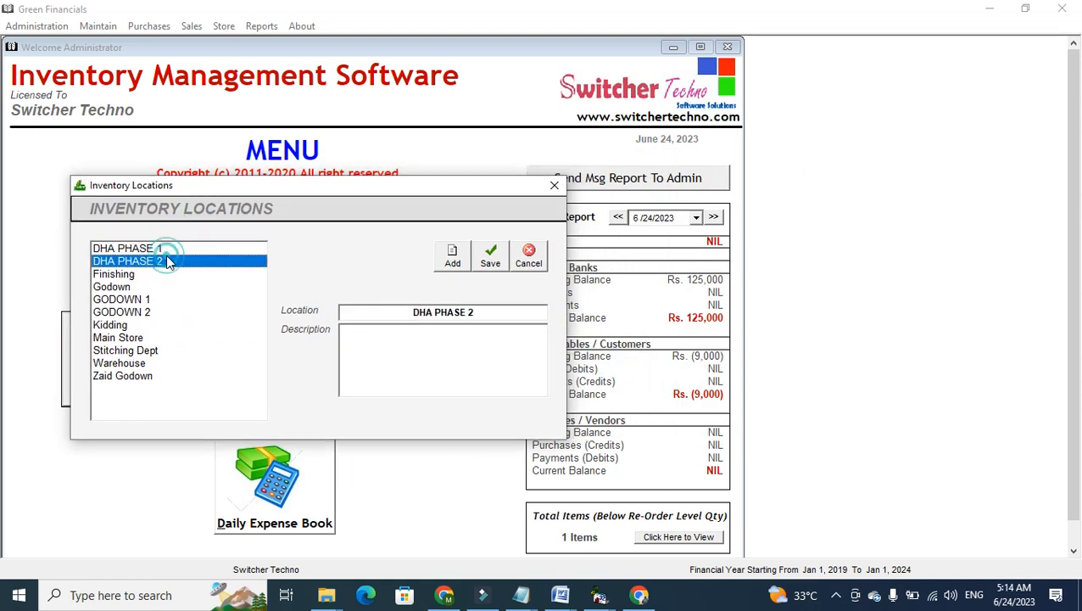
pyautogui.click(165, 273)
pyautogui.click(166, 299)
pyautogui.click(159, 340)
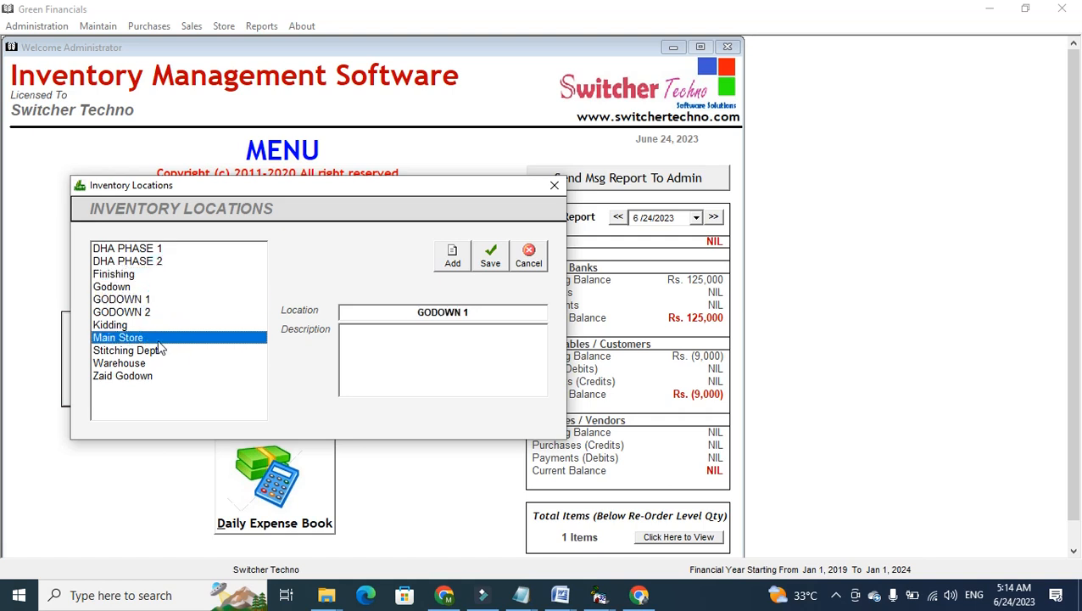
pyautogui.click(160, 349)
pyautogui.click(156, 363)
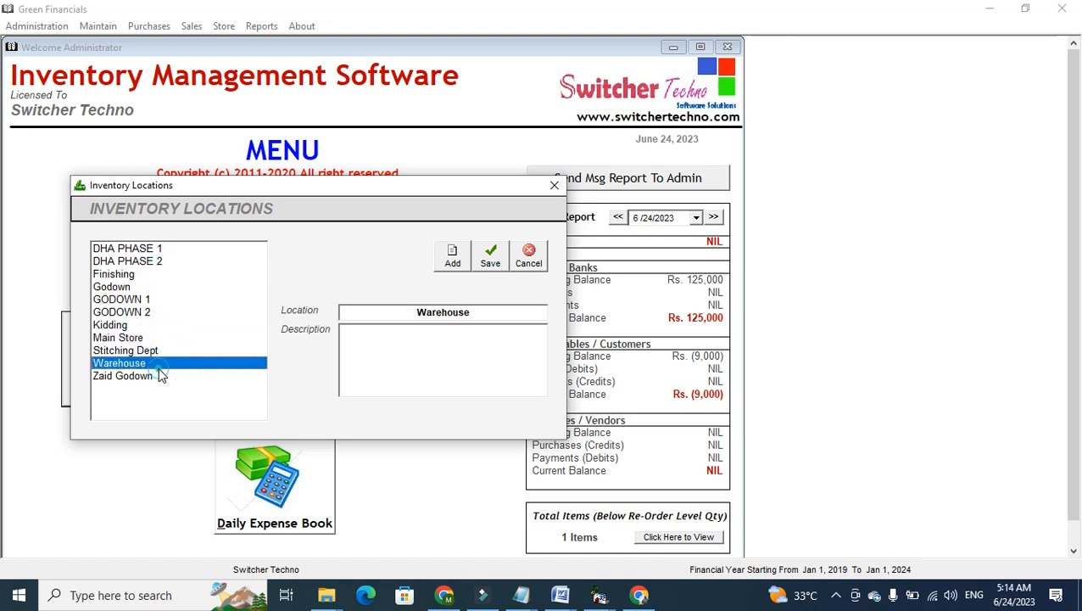
pyautogui.click(453, 256)
pyautogui.click(528, 256)
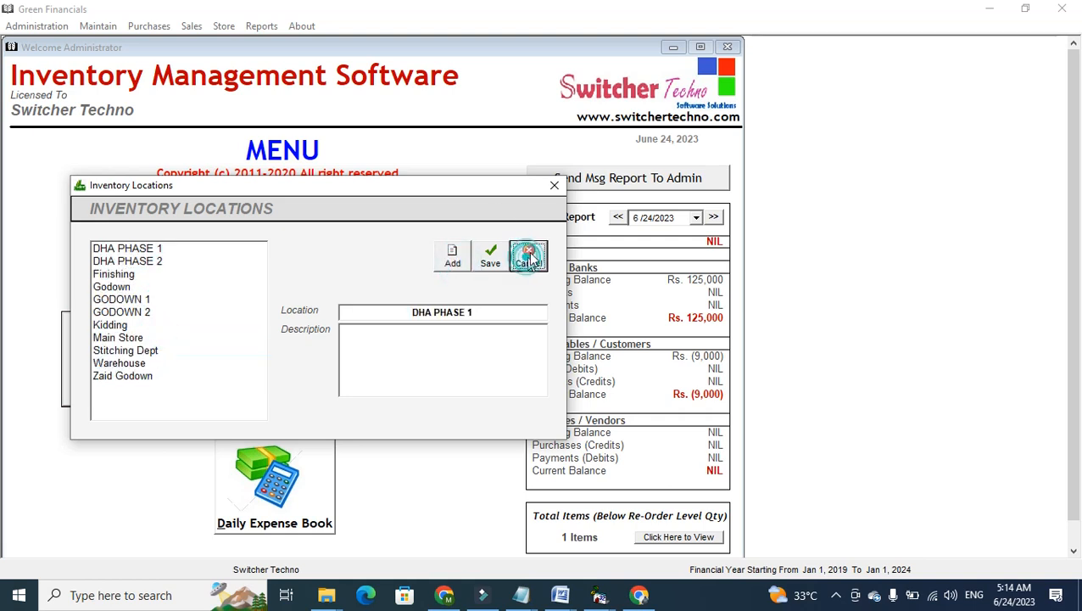
pyautogui.click(555, 187)
# Step: Open the Purchase Orders form
pyautogui.click(118, 27)
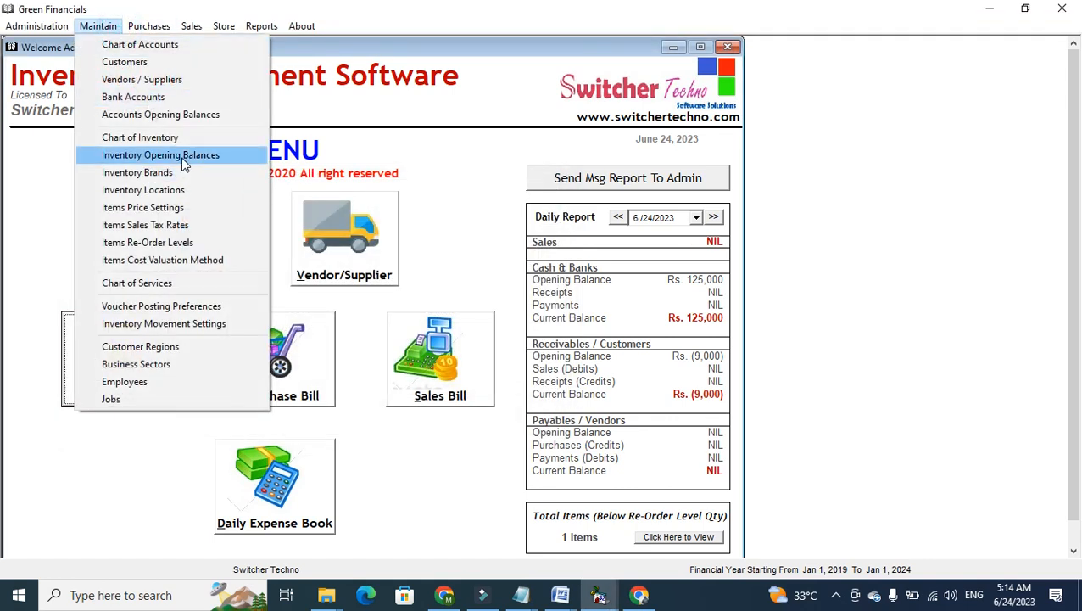
pyautogui.moveTo(157, 26)
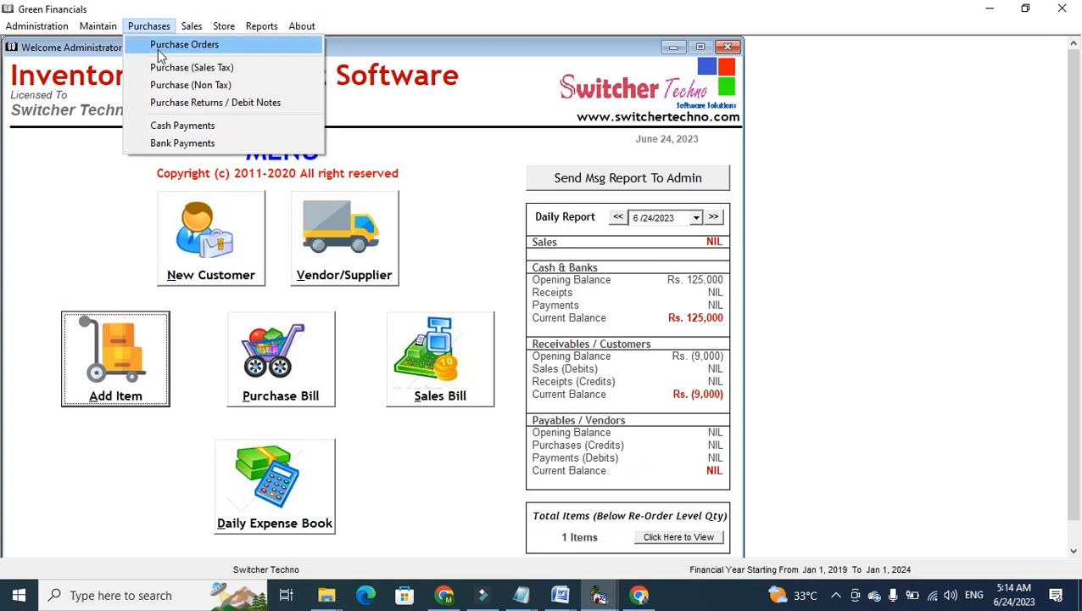
pyautogui.click(158, 51)
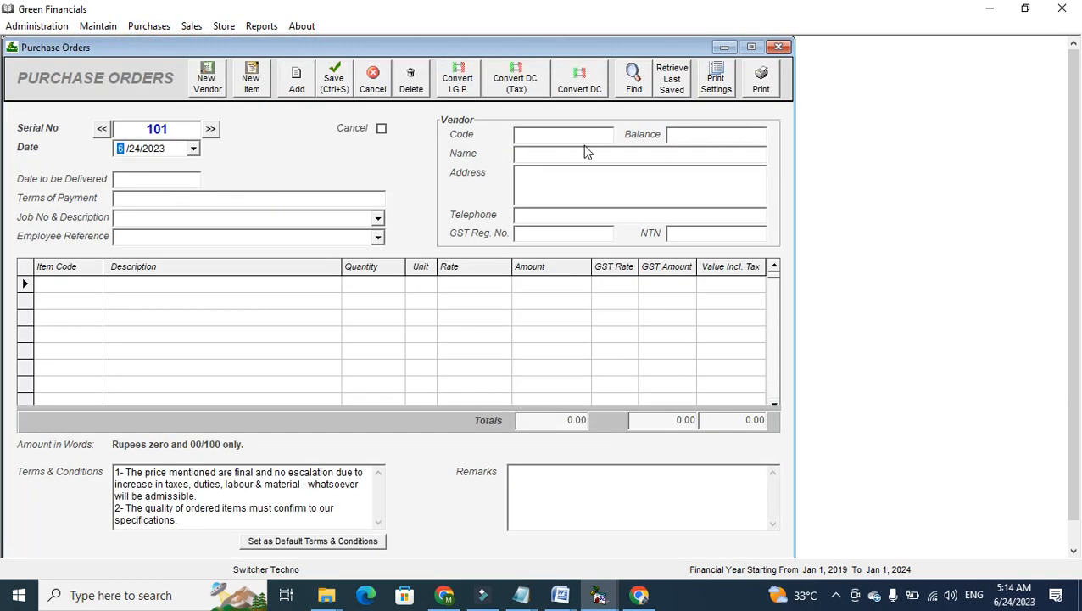
# Step: Look through the Credit Vendors in the vendor records from the purchase order and close the records
pyautogui.click(583, 134)
pyautogui.write('A')
pyautogui.click(224, 92)
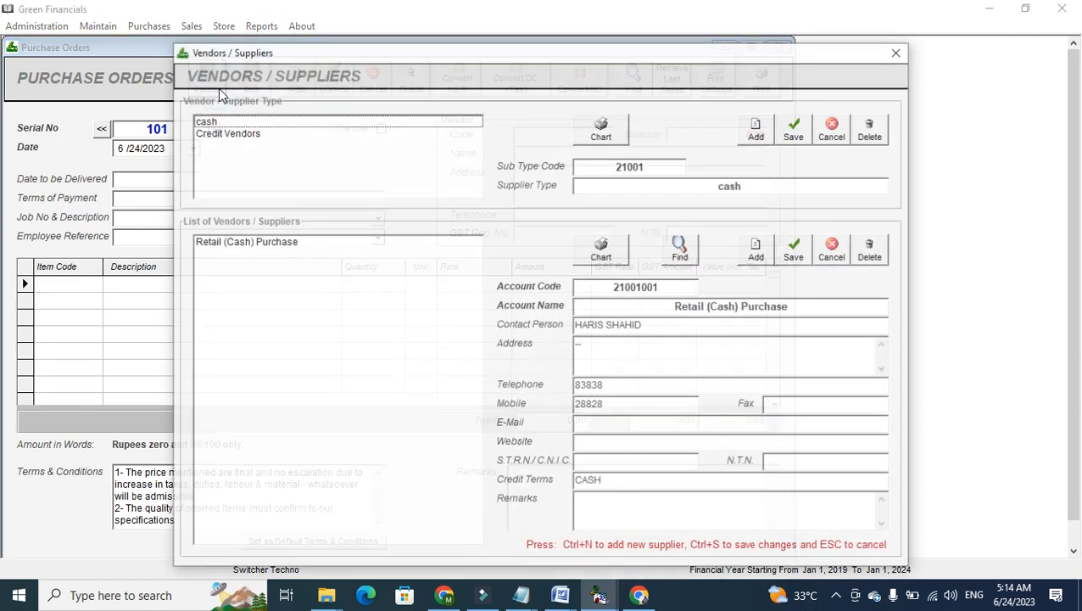
pyautogui.click(259, 159)
pyautogui.moveTo(374, 297); pyautogui.dragTo(361, 541)
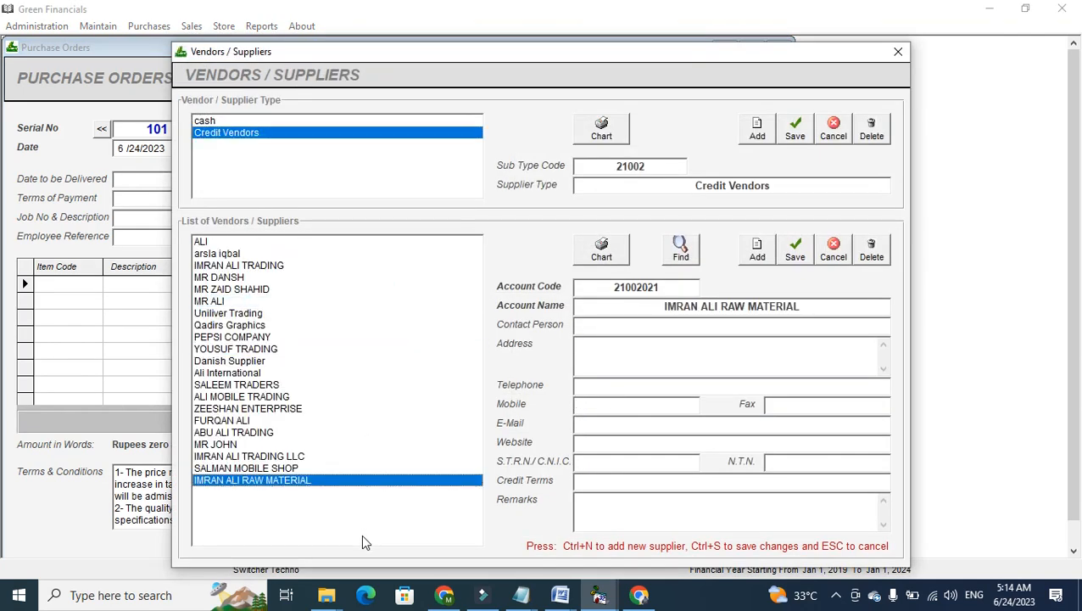
pyautogui.click(893, 52)
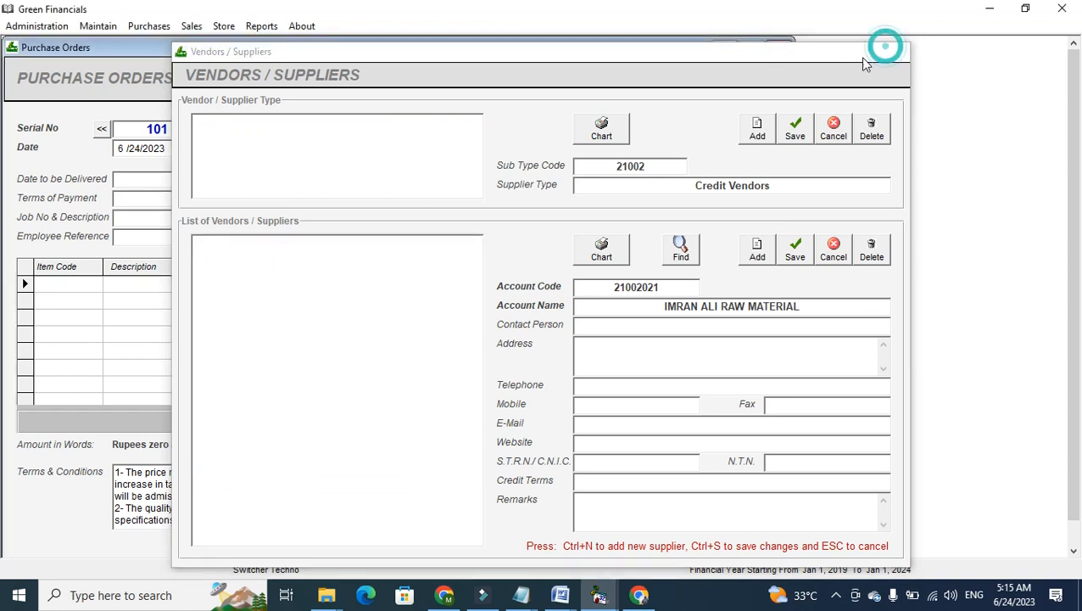
# Step: Select the first credit vendor after Retail (Cash) Purchase as the purchase order's vendor
pyautogui.click(591, 134)
pyautogui.press('Down')
pyautogui.press('Down')
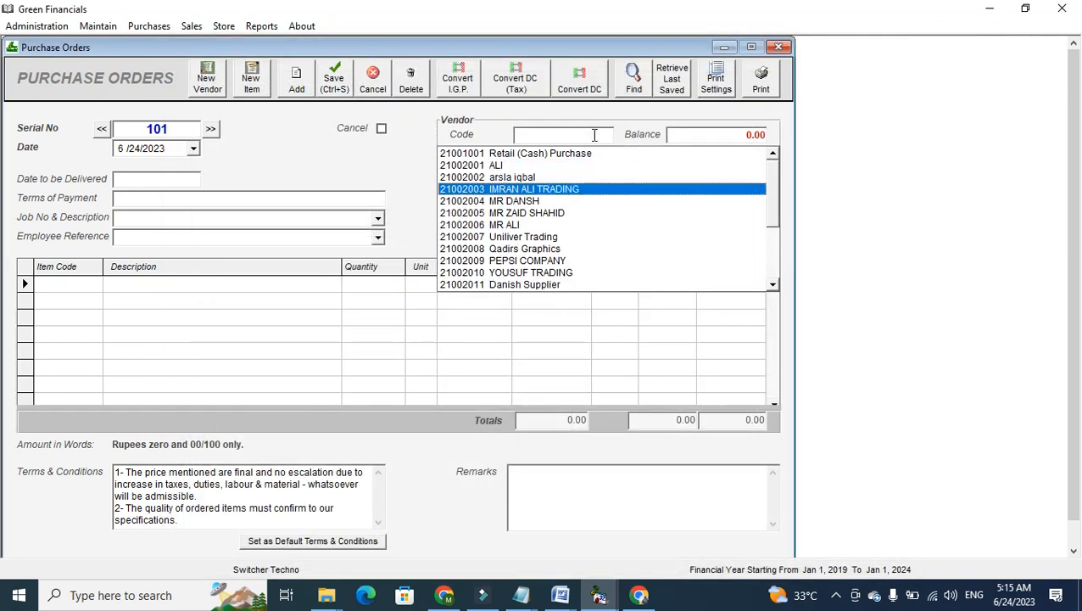
pyautogui.press('Up')
pyautogui.press('Up')
pyautogui.press('Return')
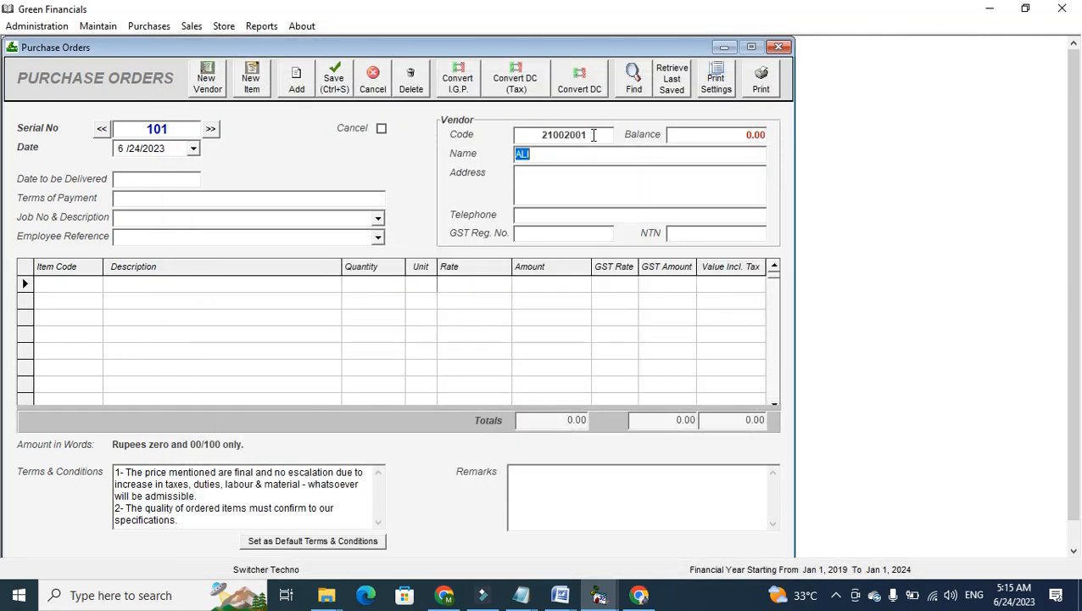
# Step: Enter AQUA FINA 19 LITR as the first order line with quantity 400 and rate 14
pyautogui.click(180, 178)
pyautogui.click(66, 282)
pyautogui.write('A')
pyautogui.press('Down')
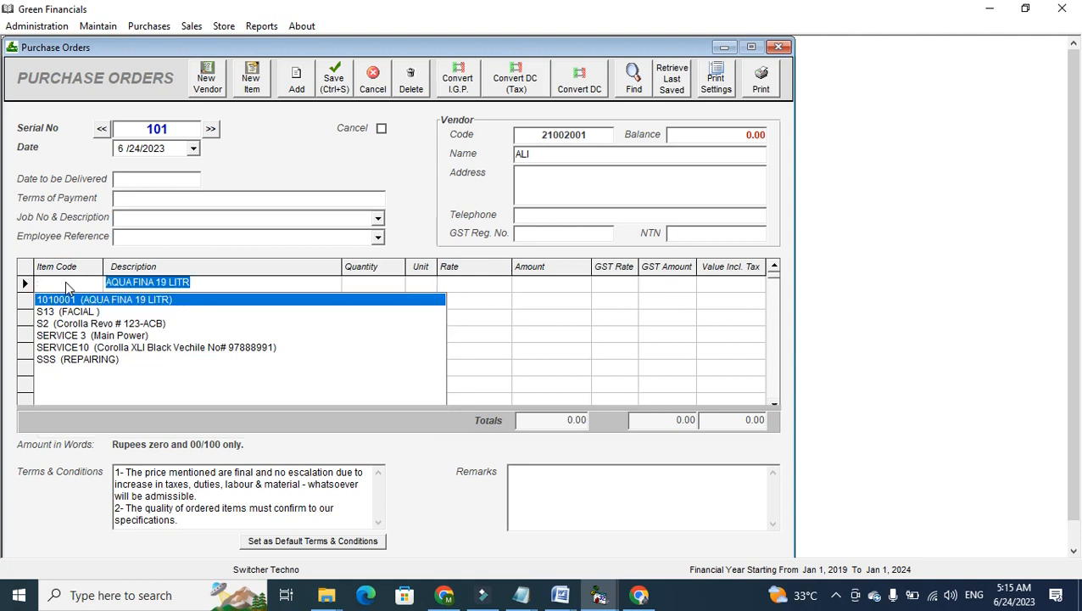
pyautogui.press('Return')
pyautogui.write('400')
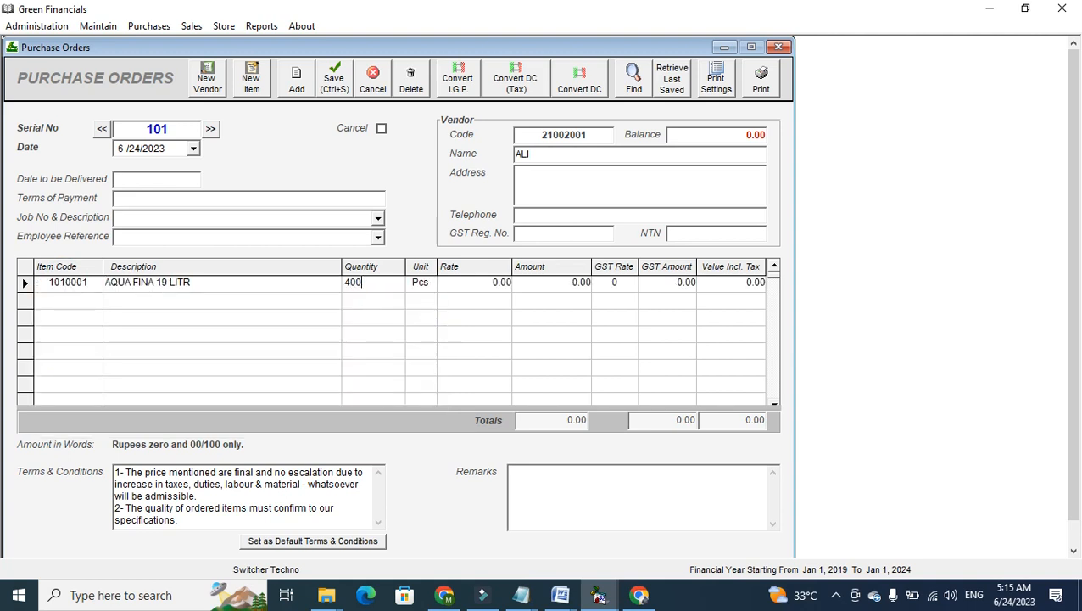
pyautogui.press('Return')
pyautogui.write('14')
pyautogui.press('Return')
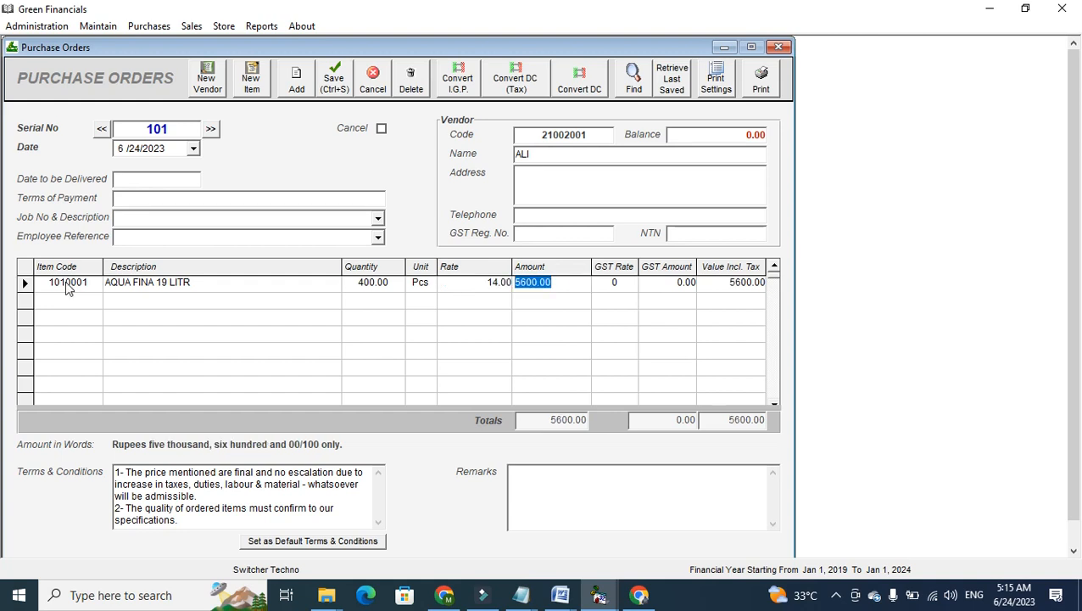
pyautogui.press('Return')
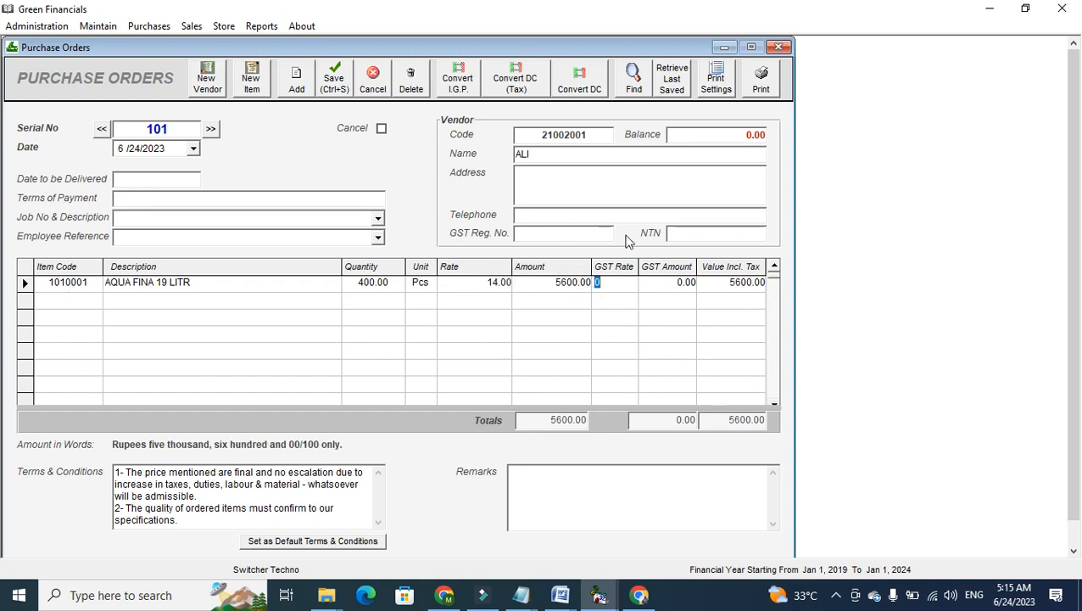
# Step: Preview the printed purchase order and check the available printers, then cancel printing
pyautogui.click(763, 92)
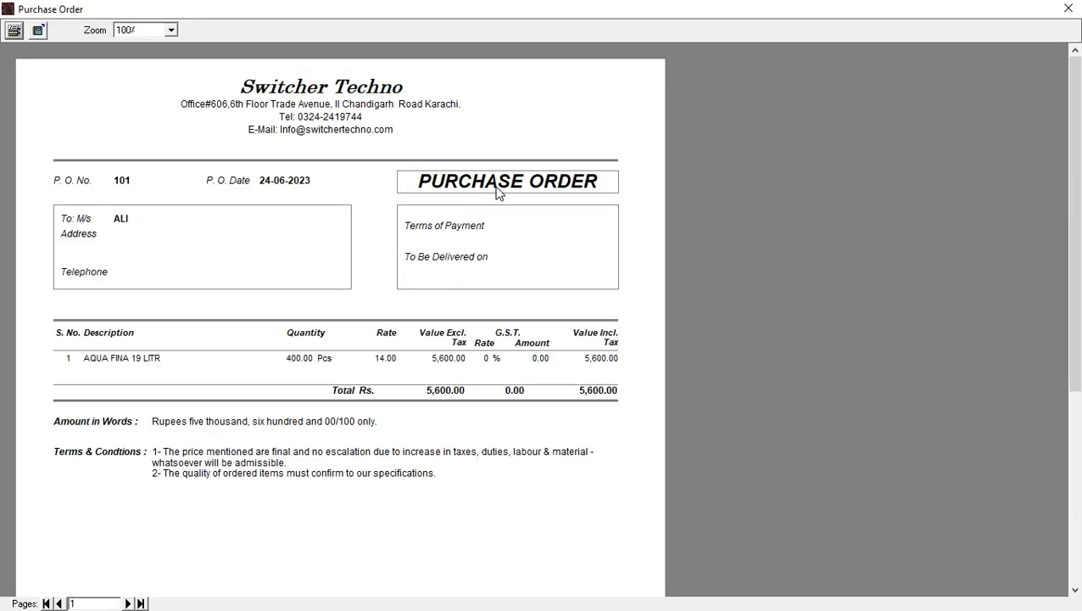
pyautogui.click(14, 31)
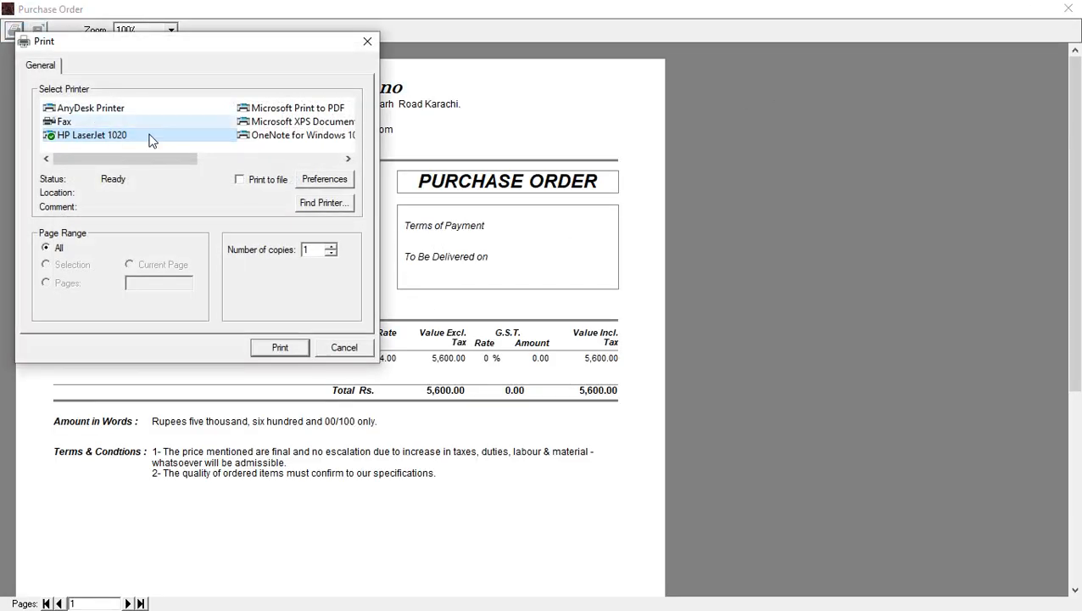
pyautogui.click(344, 347)
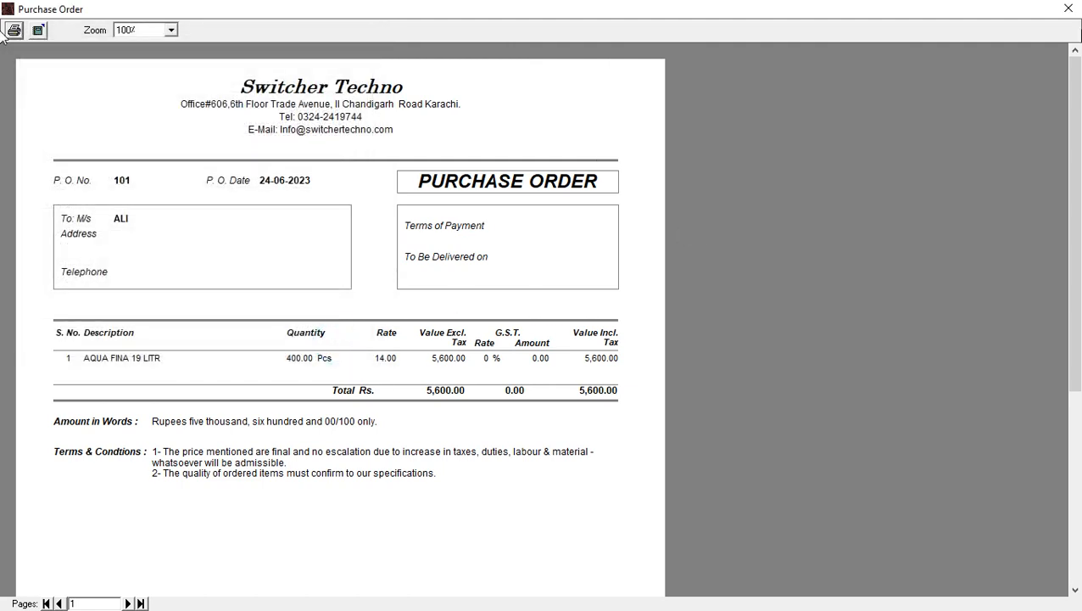
# Step: Close the purchase order preview, reopen the saved AQUA FINA 19 LITR order and convert it into a non-tax purchase
pyautogui.click(1070, 10)
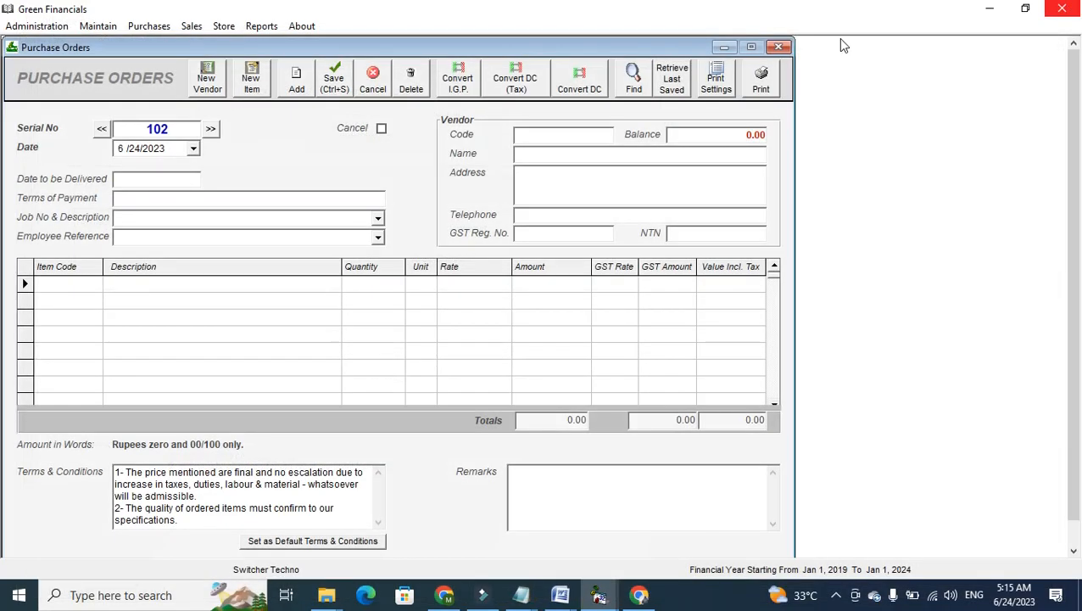
pyautogui.click(102, 128)
pyautogui.click(583, 77)
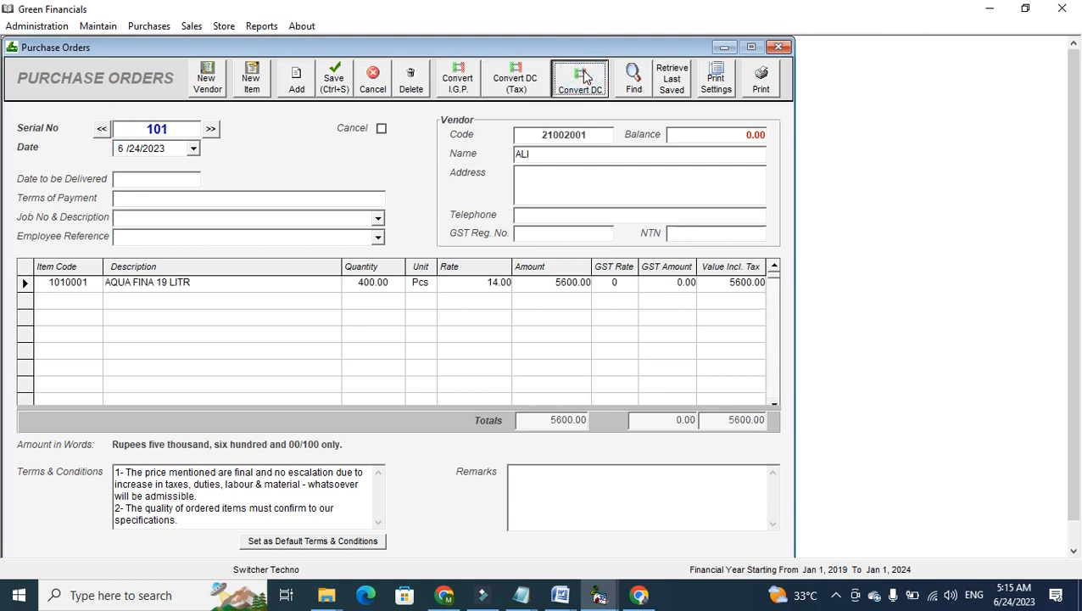
pyautogui.click(452, 93)
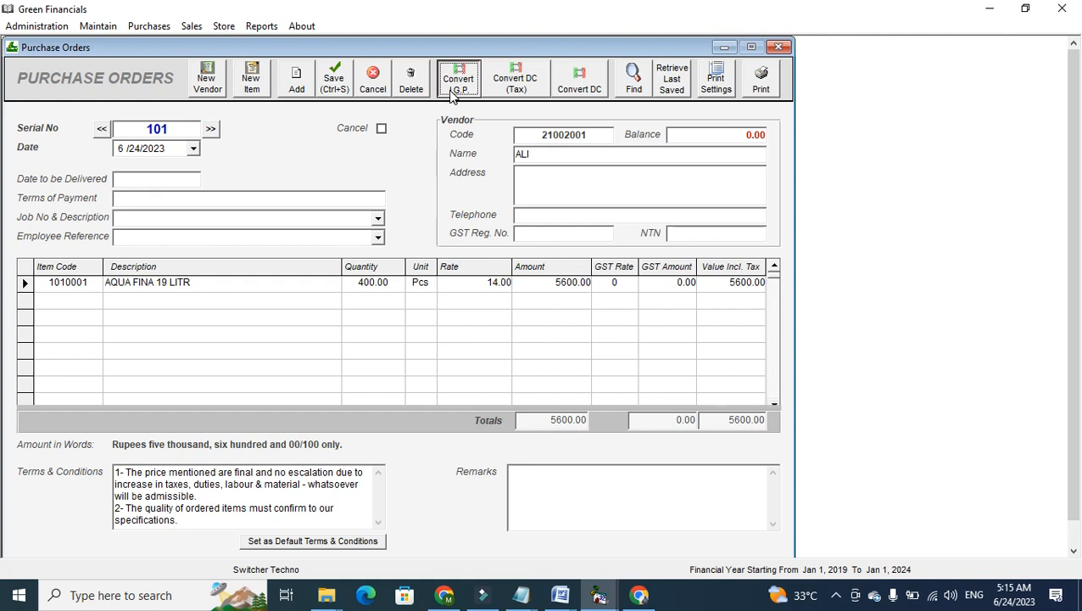
pyautogui.click(579, 81)
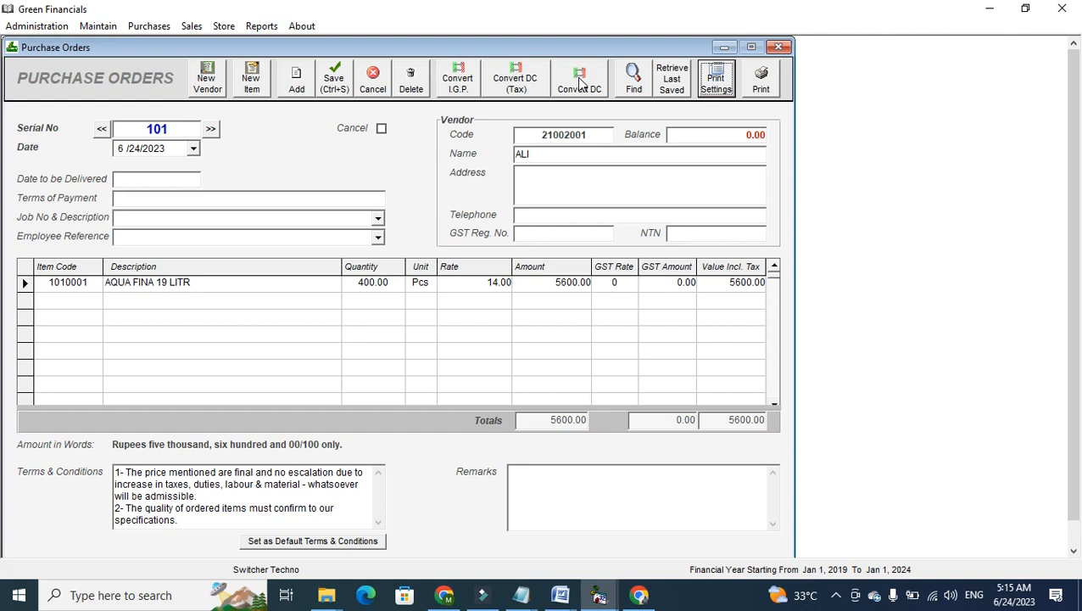
# Step: Set the purchase's AQUA FINA 19 LITR quantity to 350 and the vendor invoice number to 8499
pyautogui.click(352, 273)
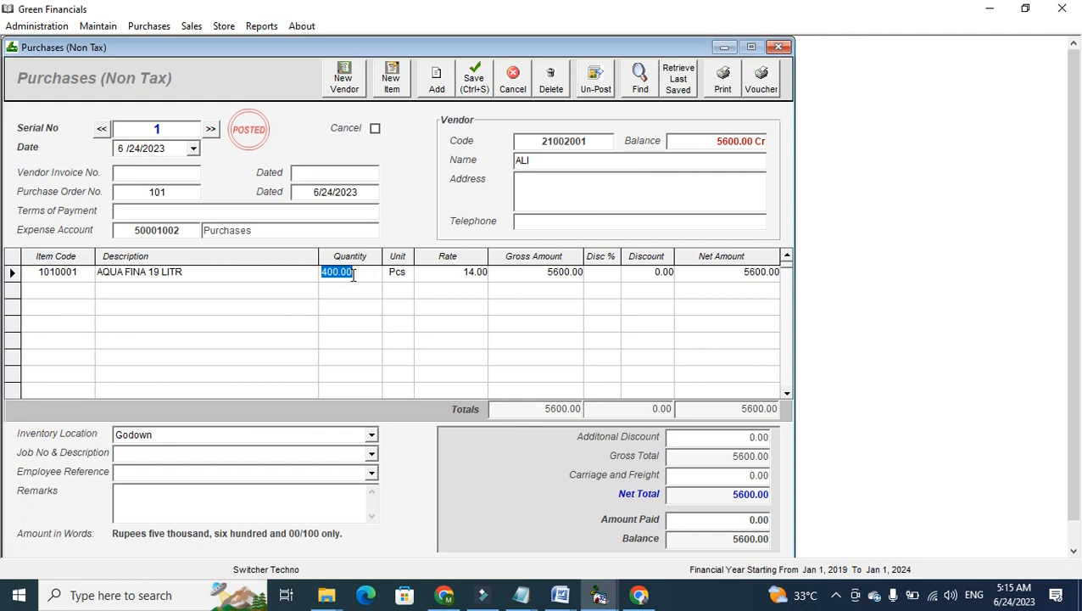
pyautogui.write('350')
pyautogui.press('Tab')
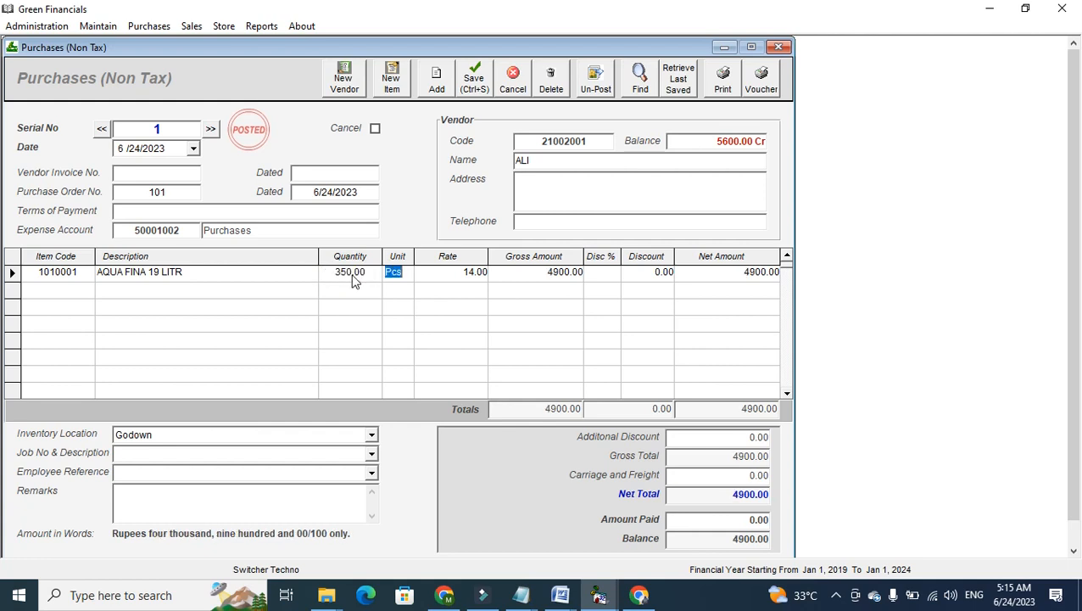
pyautogui.click(154, 172)
pyautogui.write('849')
# Step: Preview the purchase invoice for printing and close the preview
pyautogui.click(723, 81)
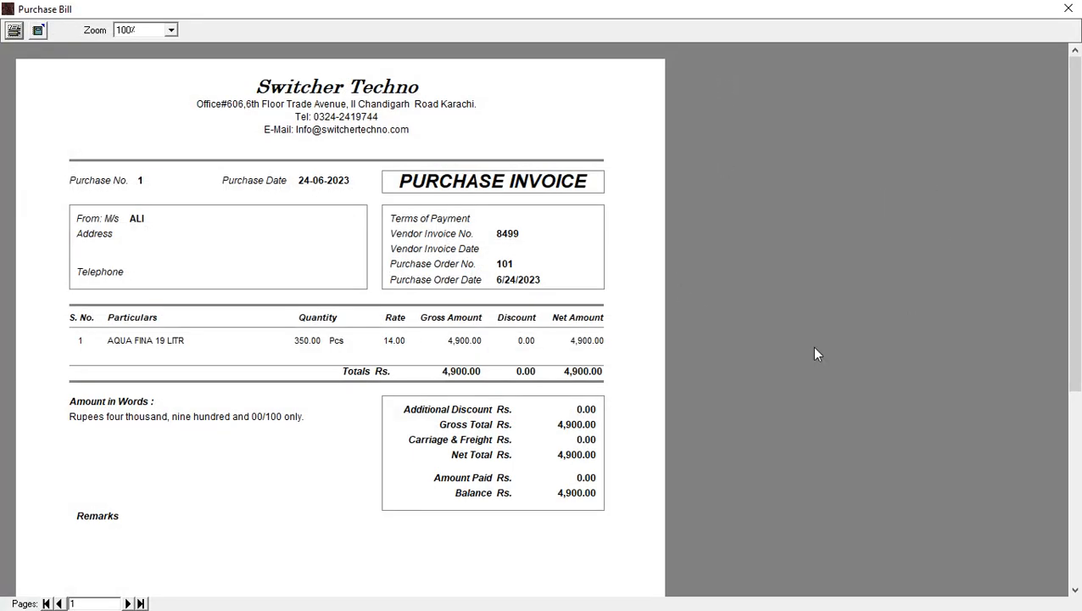
pyautogui.click(13, 29)
pyautogui.click(343, 346)
pyautogui.click(1068, 8)
pyautogui.click(261, 26)
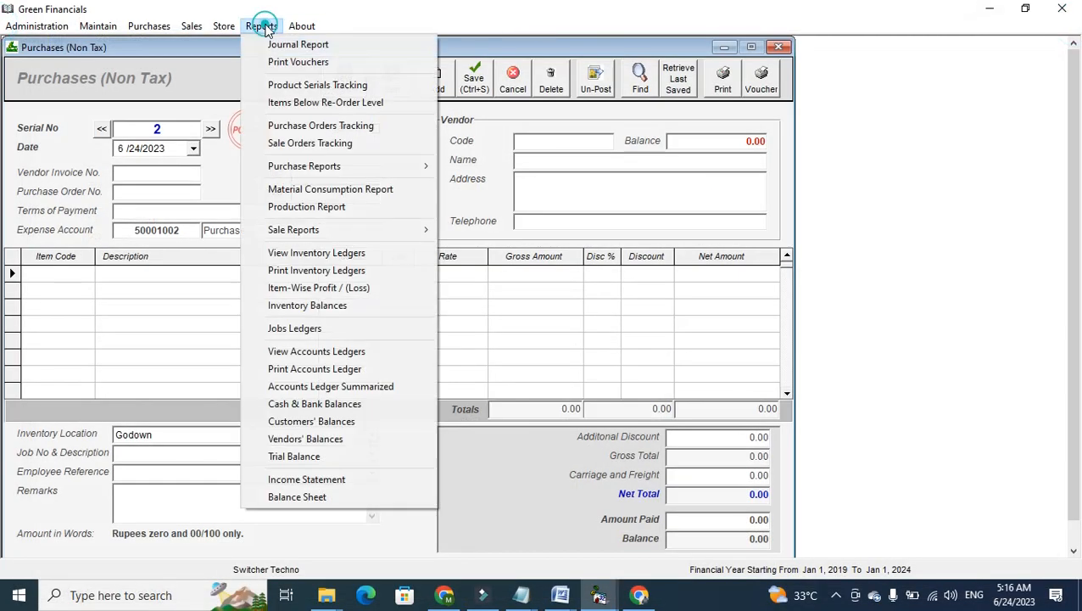
pyautogui.click(354, 313)
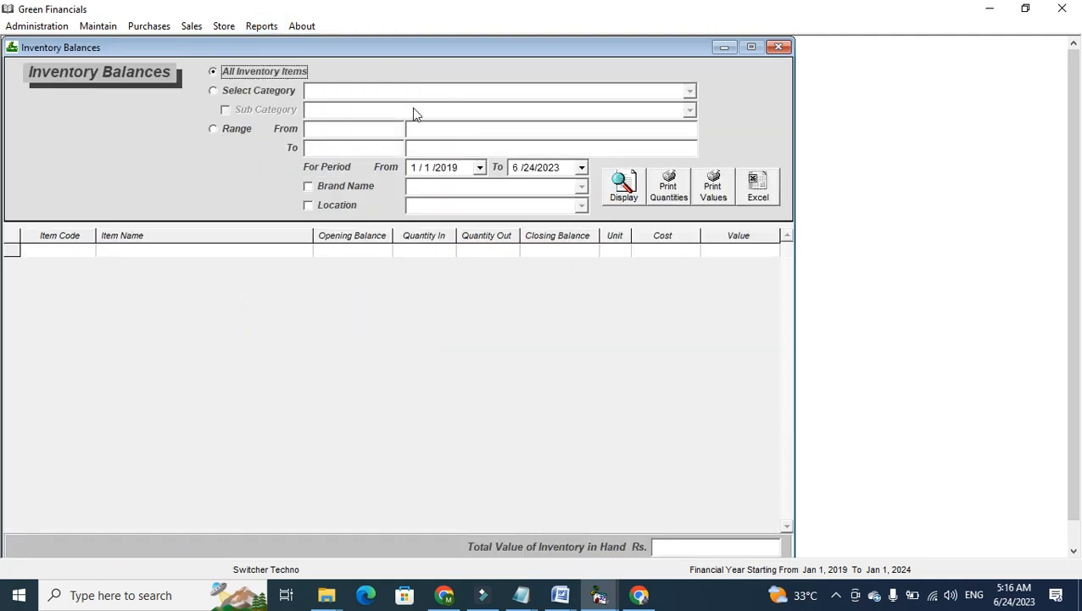
pyautogui.click(264, 92)
pyautogui.click(778, 46)
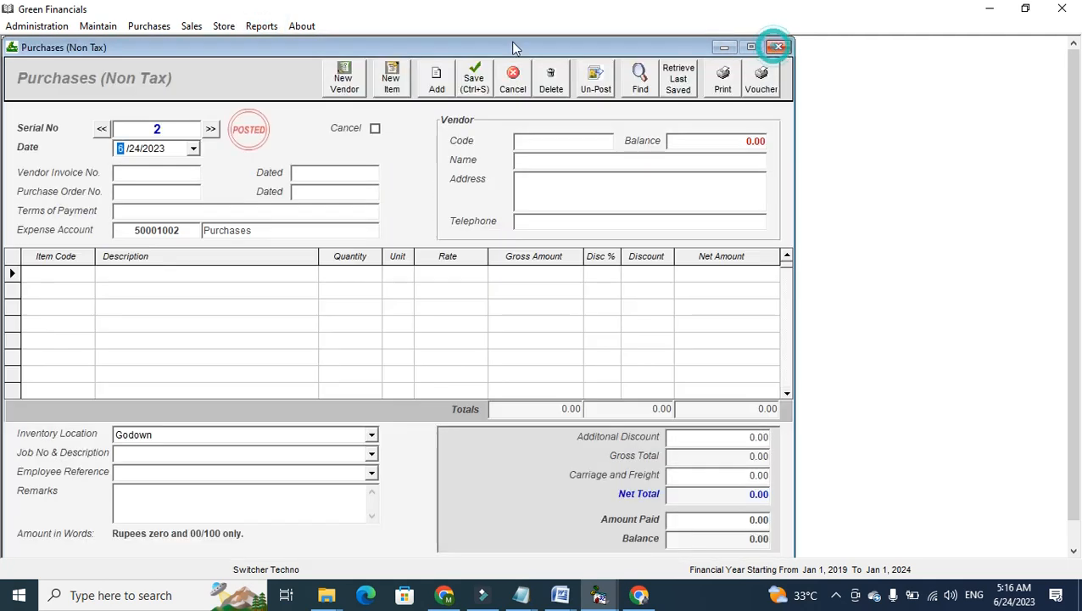
# Step: Review the inventory location choices in the saved AQUA FINA 19 LITR purchase, keep Godown and close the purchase
pyautogui.click(102, 129)
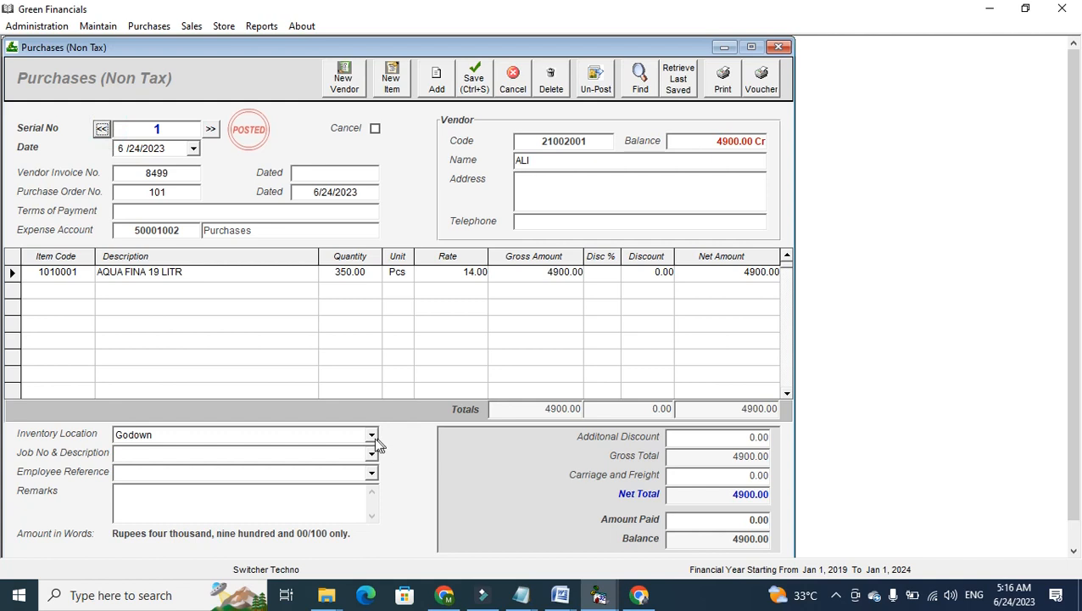
pyautogui.click(370, 434)
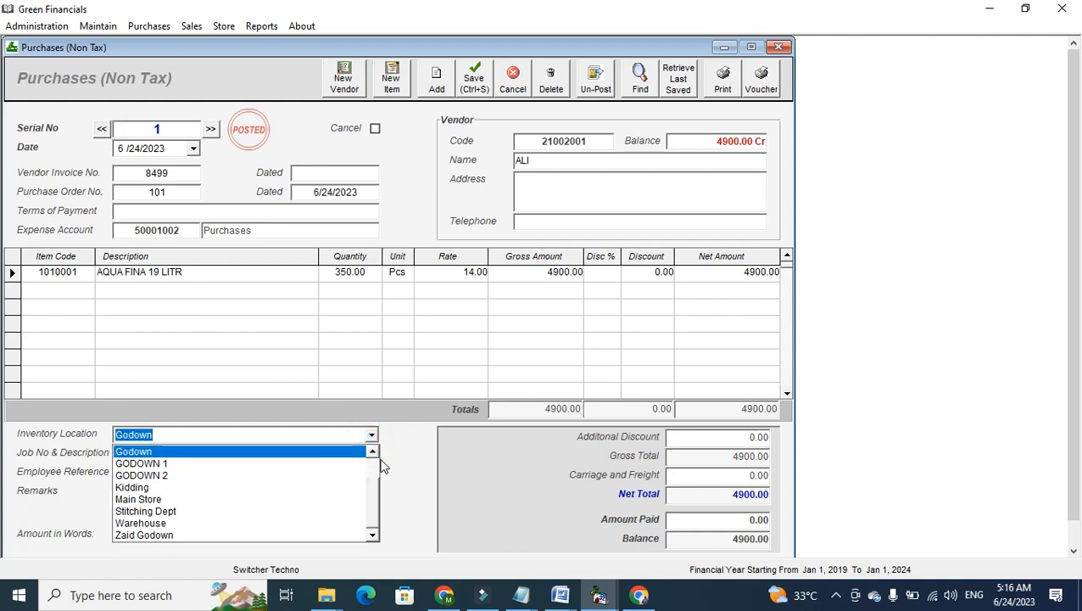
pyautogui.click(372, 451)
pyautogui.click(338, 464)
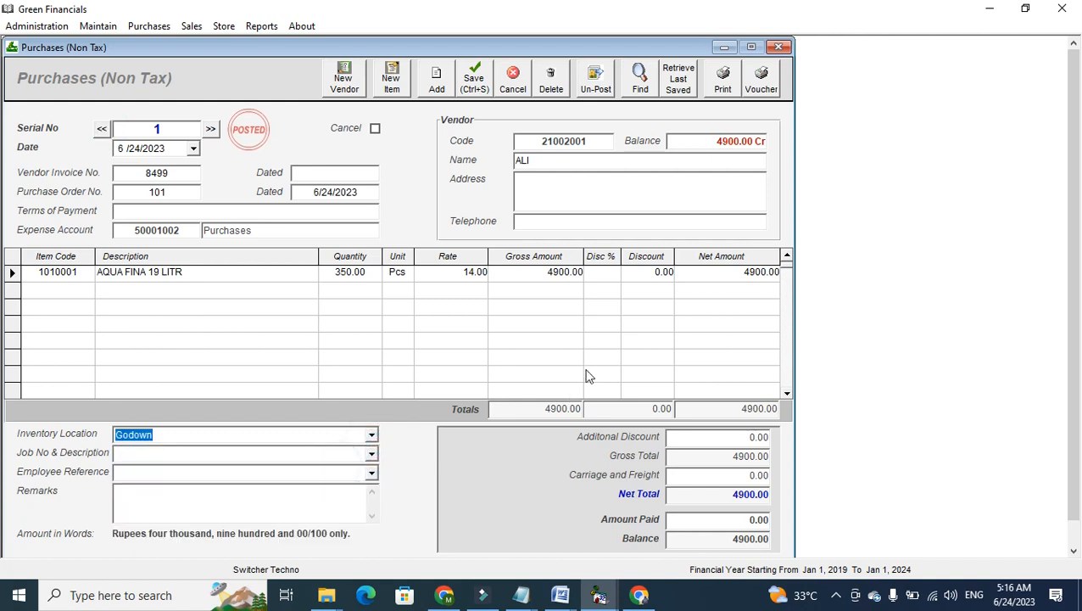
pyautogui.click(779, 46)
# Step: Display the inventory balances of all items limited to the Godown location
pyautogui.click(257, 28)
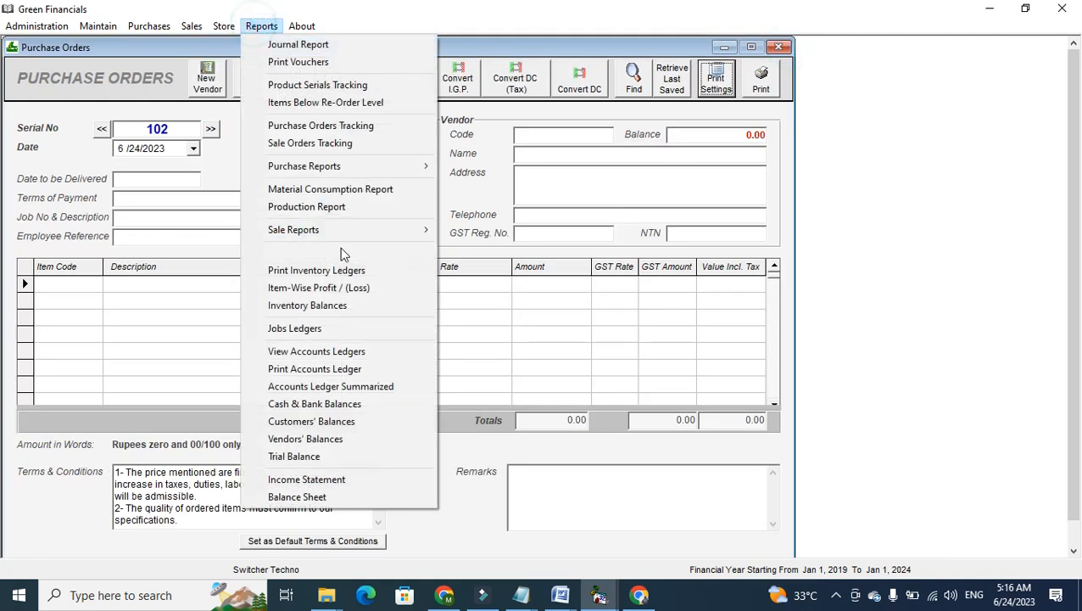
pyautogui.click(348, 304)
pyautogui.click(339, 205)
pyautogui.click(582, 205)
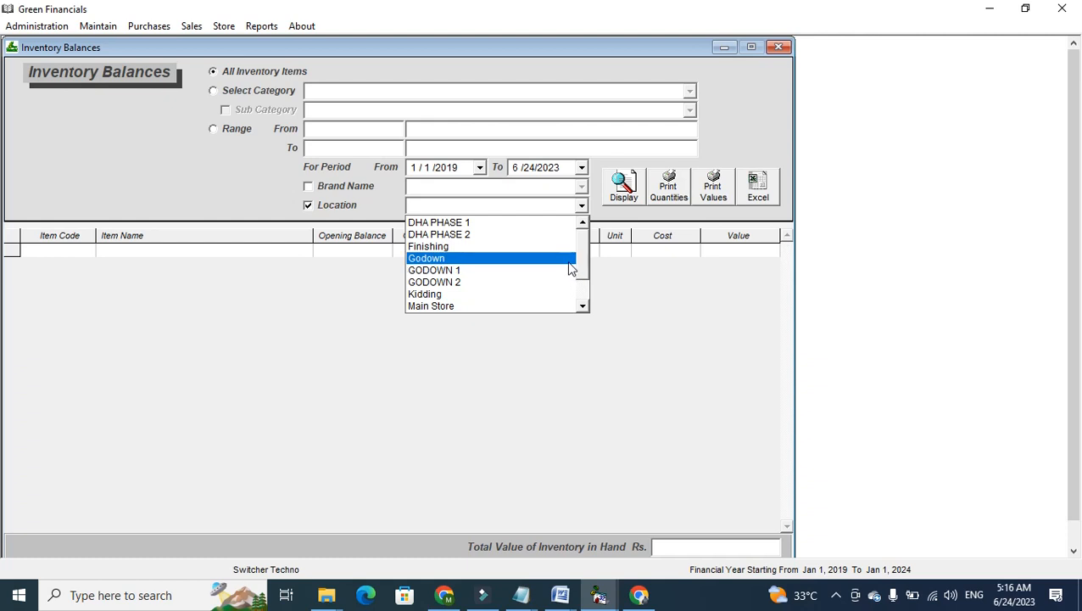
pyautogui.click(566, 259)
pyautogui.click(623, 183)
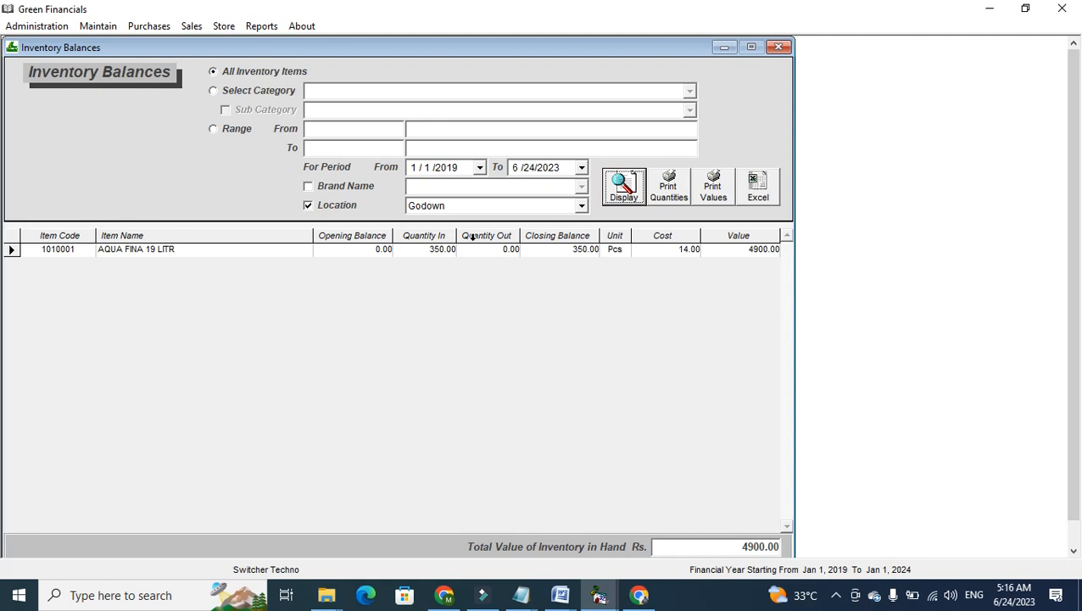
# Step: Display the purchase orders tracking report, open the purchase voucher supplied against the AQUA FINA 19 LITR order, and close back to Purchase Orders
pyautogui.click(261, 26)
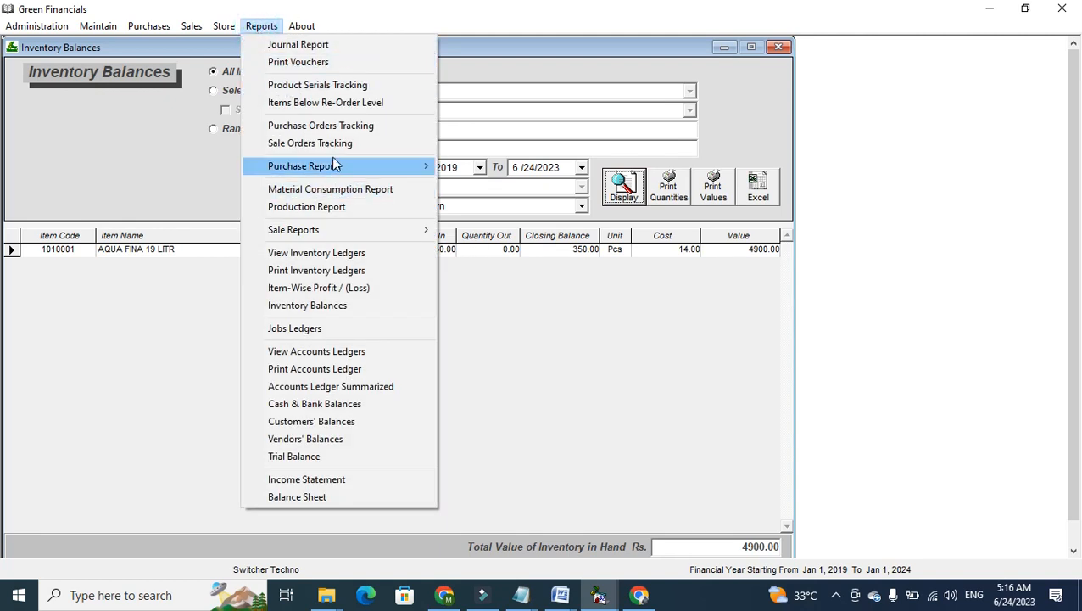
pyautogui.click(334, 125)
pyautogui.click(691, 126)
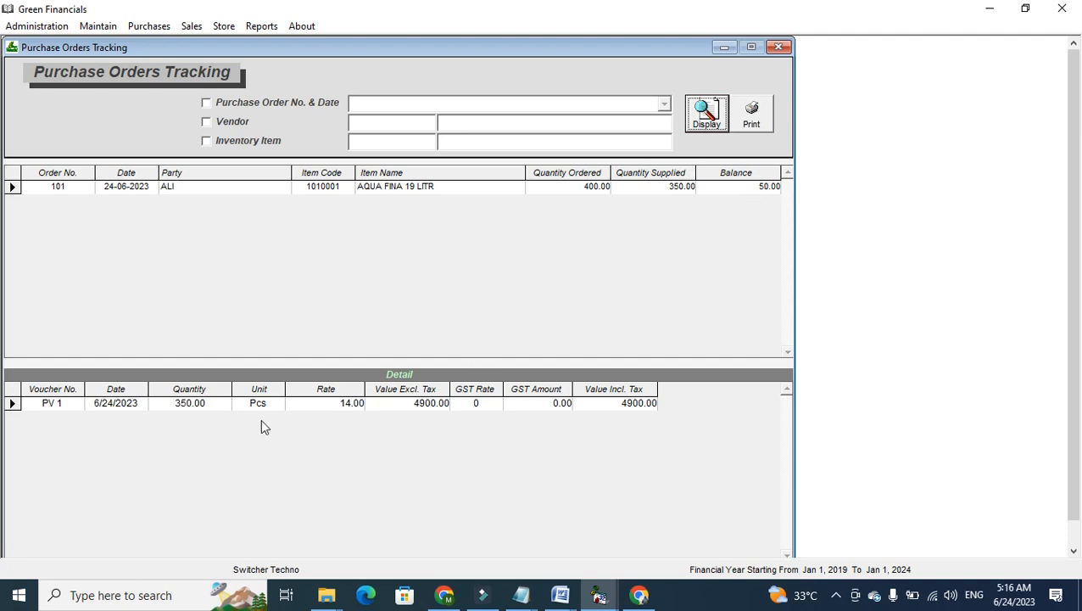
pyautogui.doubleClick(175, 403)
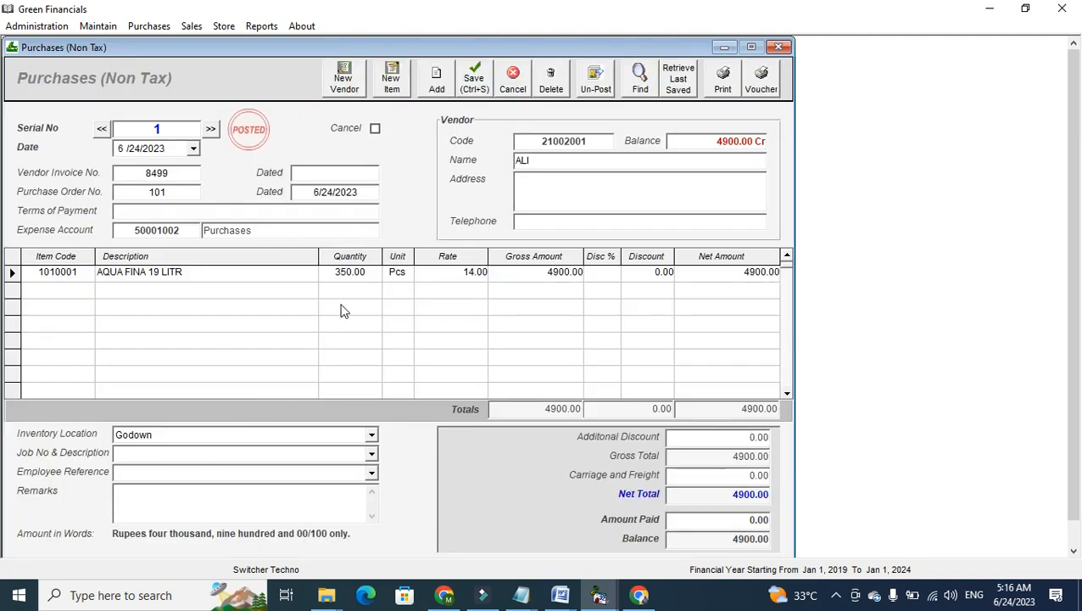
pyautogui.click(776, 49)
pyautogui.click(774, 48)
pyautogui.click(773, 48)
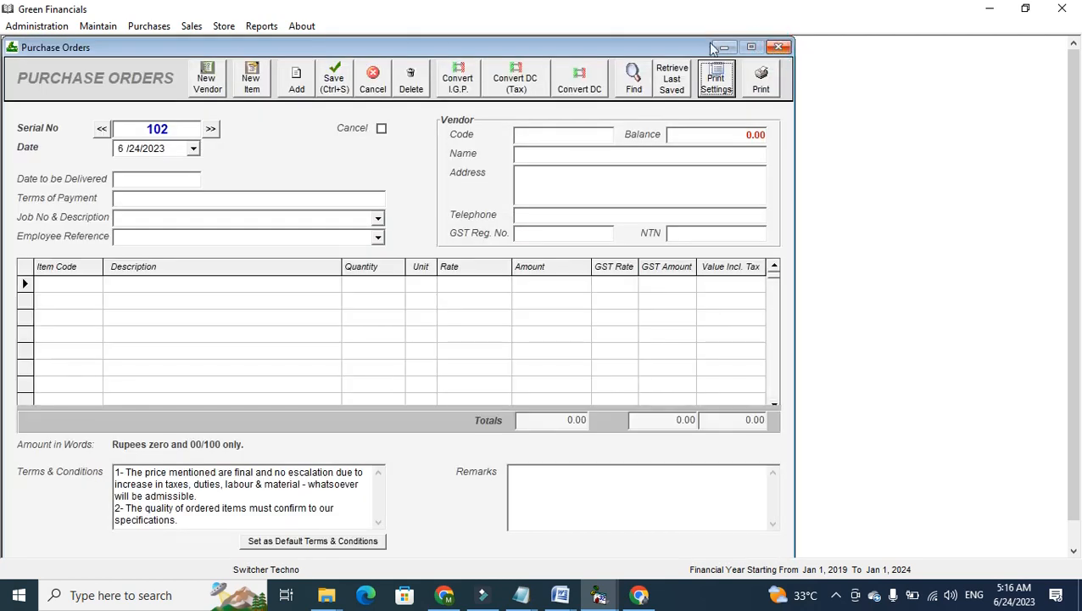
# Step: Start a new inventory transfer from Godown to the Warehouse location
pyautogui.click(222, 27)
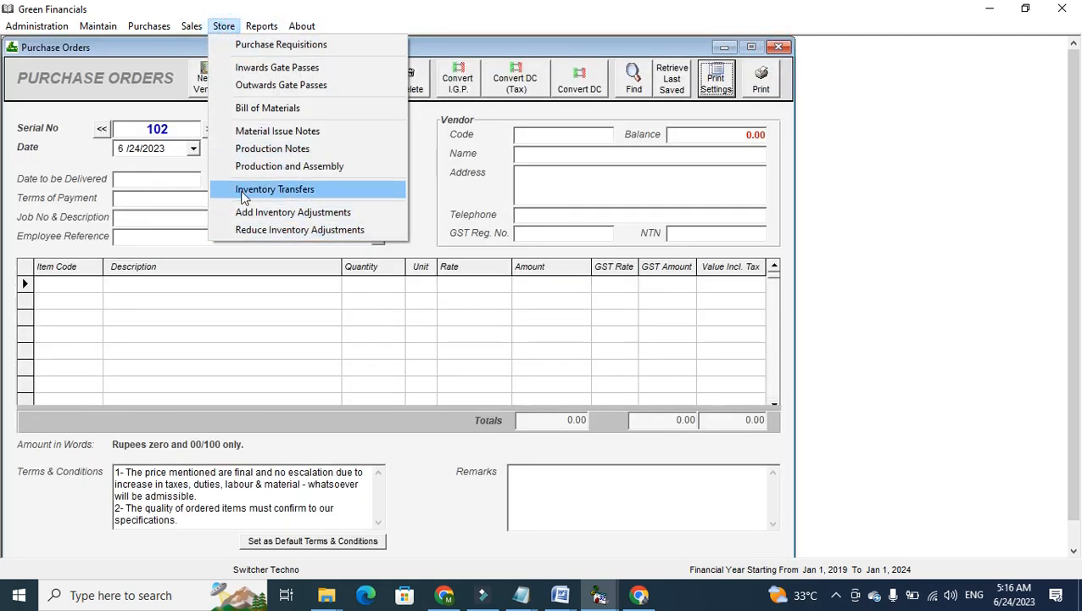
pyautogui.click(280, 191)
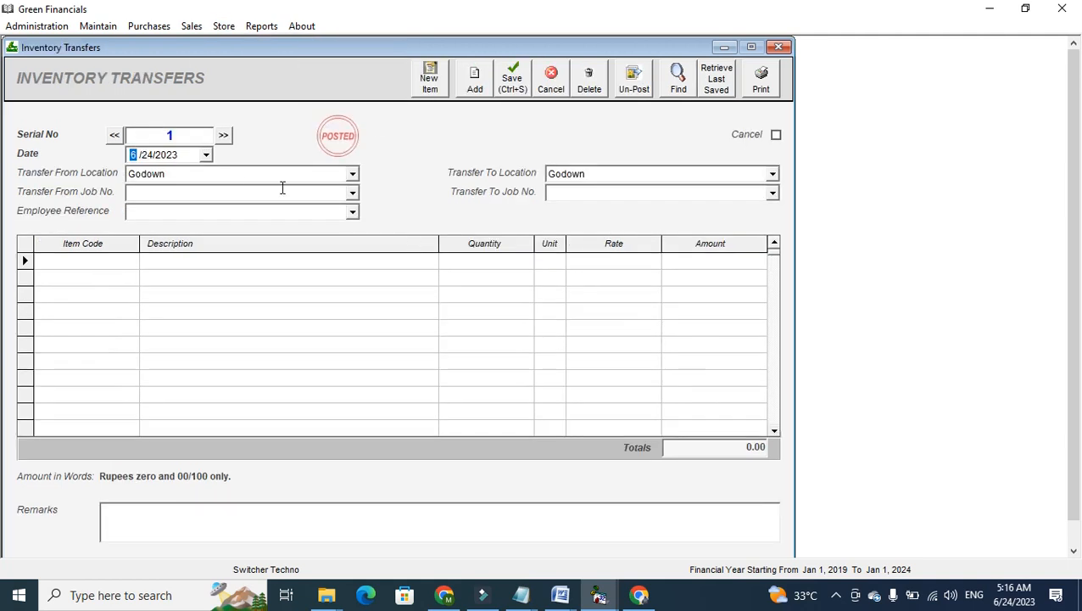
pyautogui.click(771, 174)
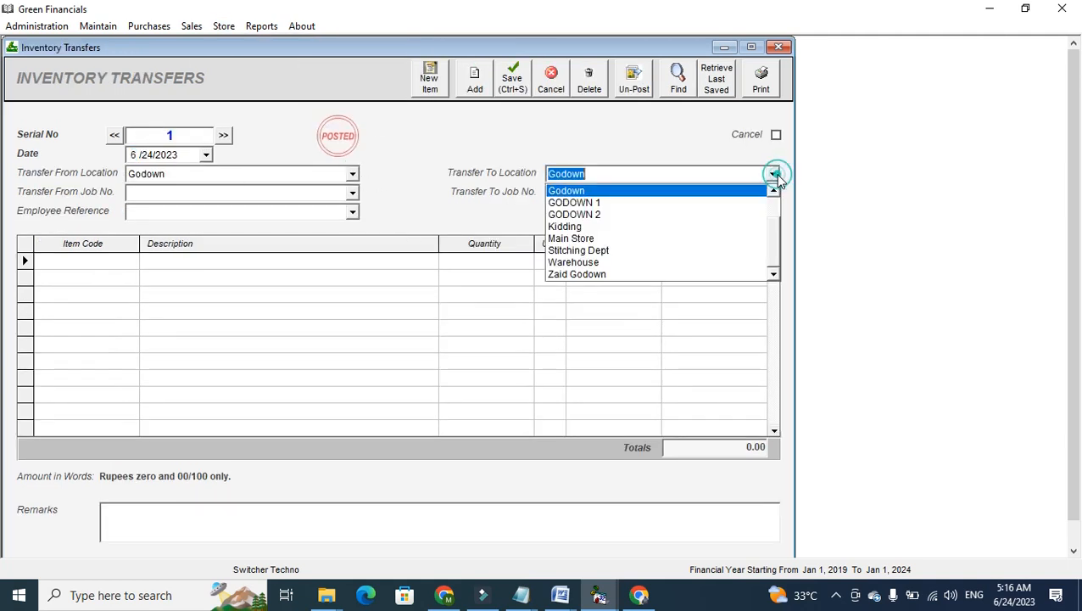
pyautogui.click(739, 264)
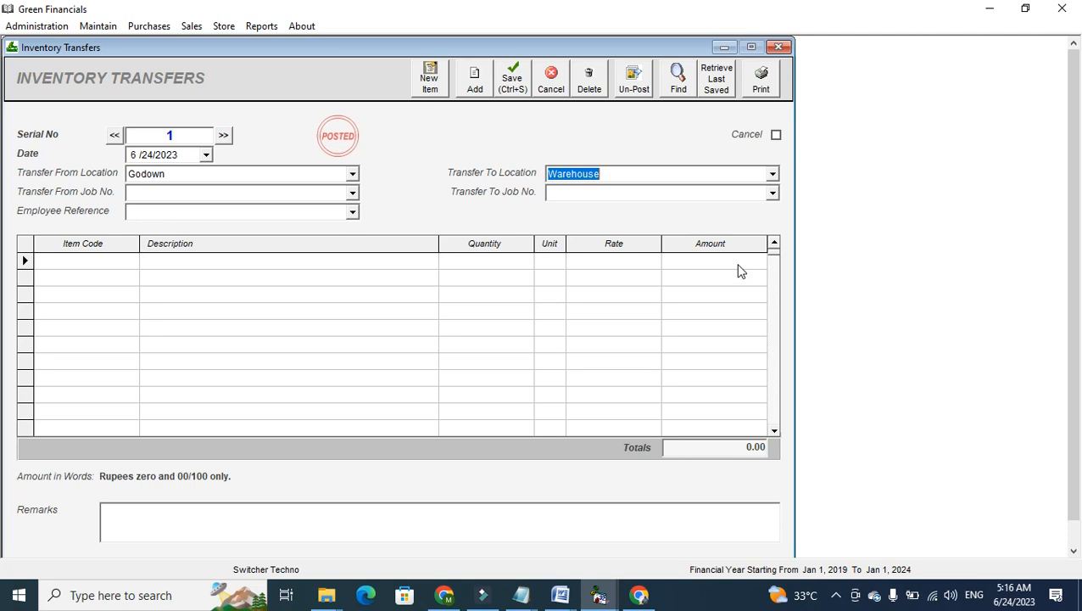
# Step: Enter AQUA FINA 19 LITR as the transfer's first line with quantity 5
pyautogui.click(68, 259)
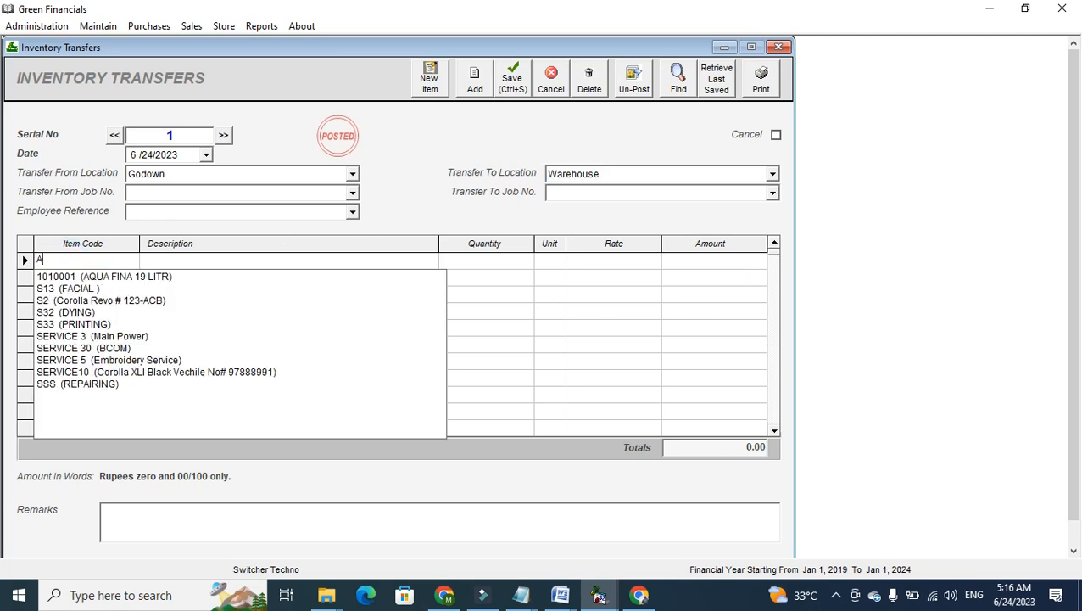
pyautogui.press('Return')
pyautogui.write('5')
pyautogui.press('Return')
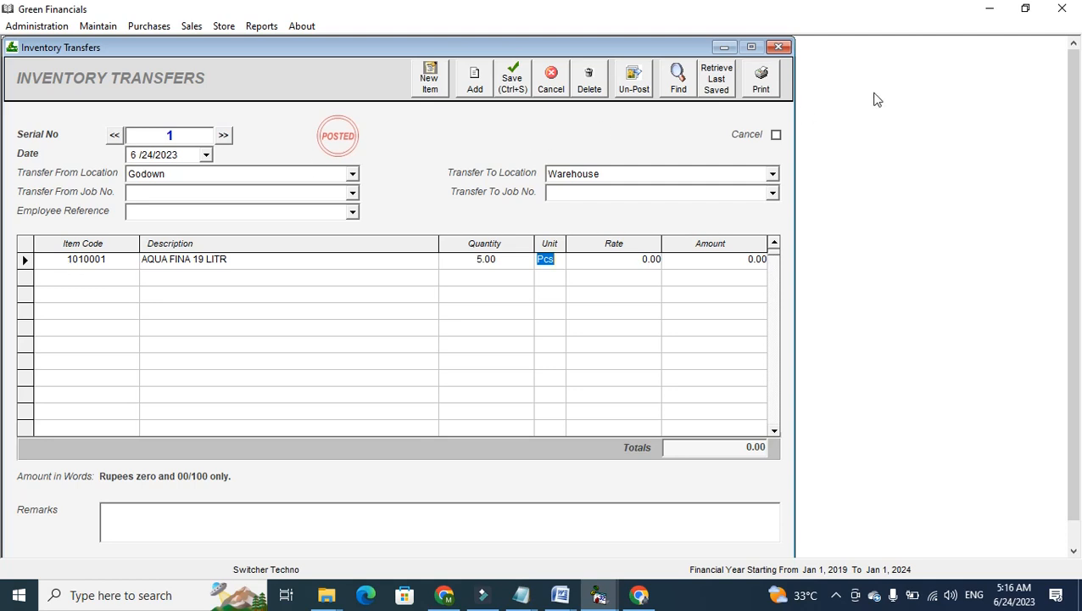
# Step: Enter D as the transfer's remarks, preview the printed inventory transfer and close the preview
pyautogui.click(763, 89)
pyautogui.click(498, 522)
pyautogui.write('D')
pyautogui.click(763, 76)
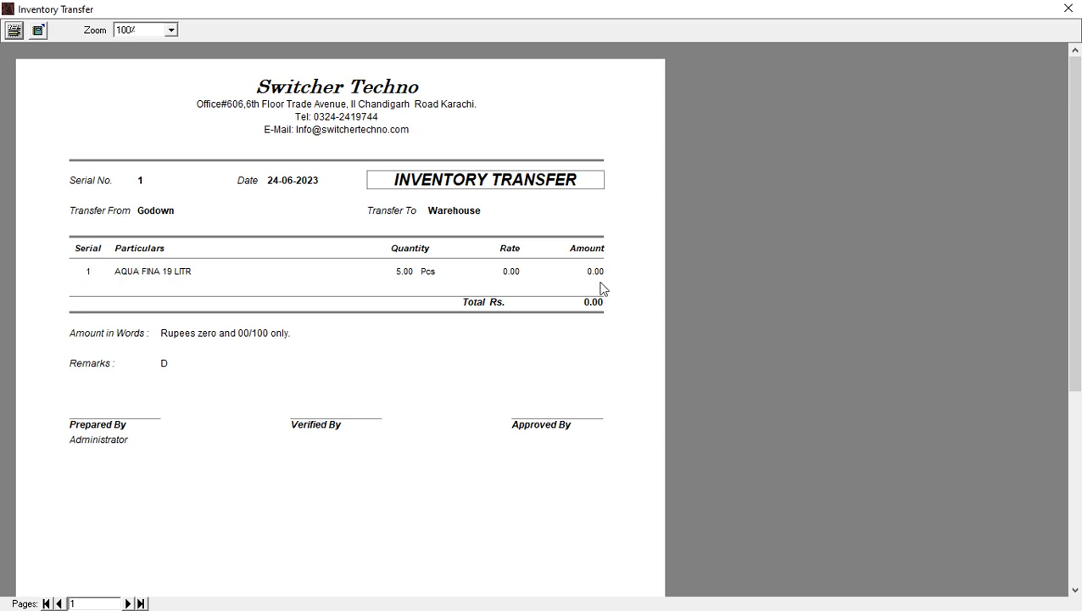
pyautogui.click(1067, 9)
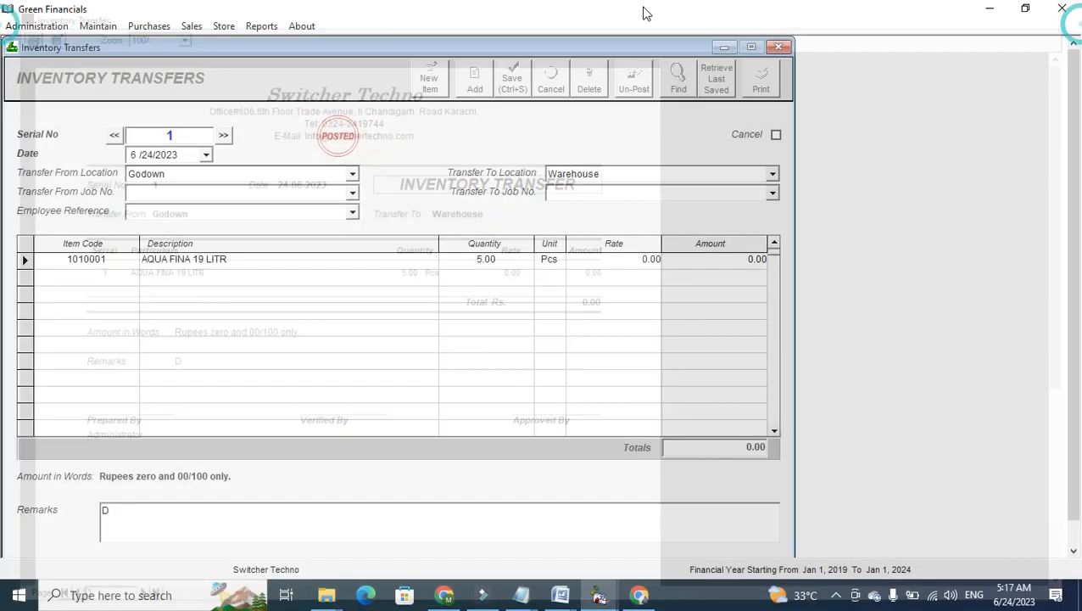
# Step: Display the Godown inventory balances after the transfer and examine the quantities and closing balance of AQUA FINA 19 LITR
pyautogui.click(256, 26)
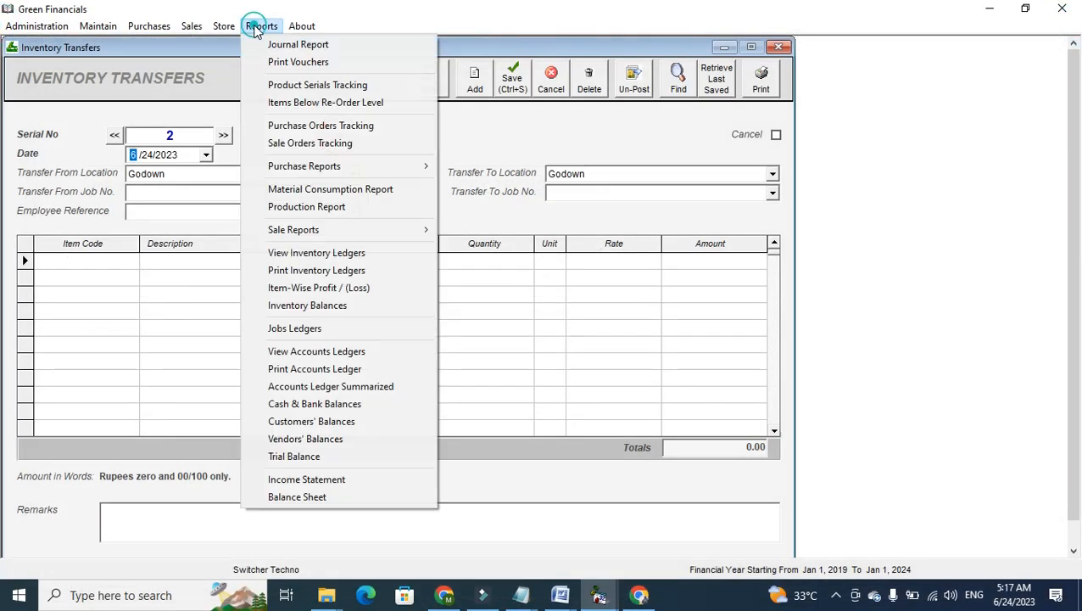
pyautogui.click(346, 302)
pyautogui.click(339, 188)
pyautogui.click(343, 205)
pyautogui.click(349, 189)
pyautogui.click(583, 206)
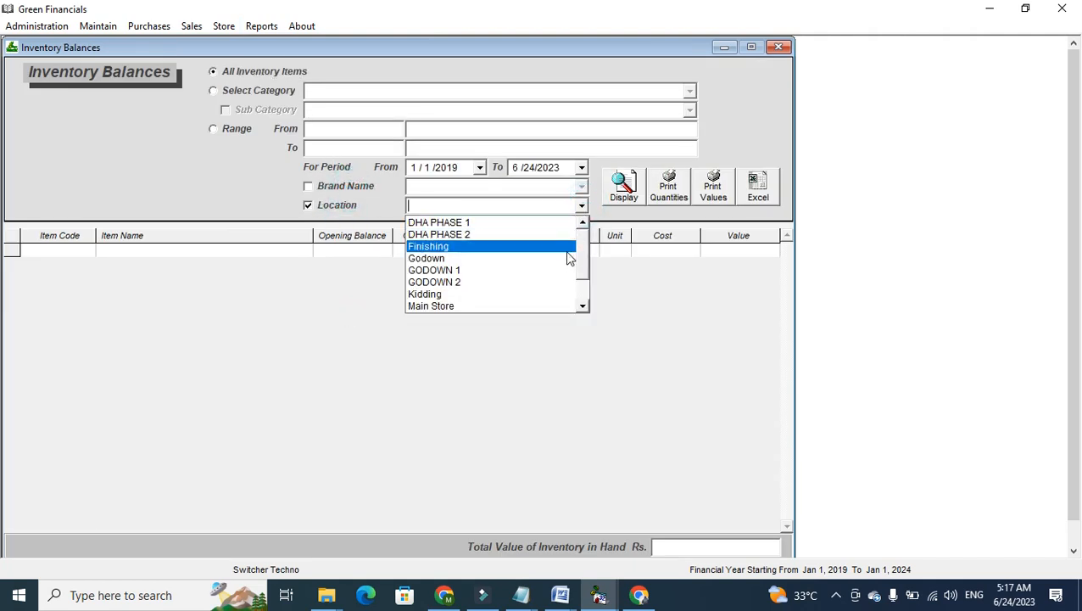
pyautogui.click(567, 257)
pyautogui.click(612, 200)
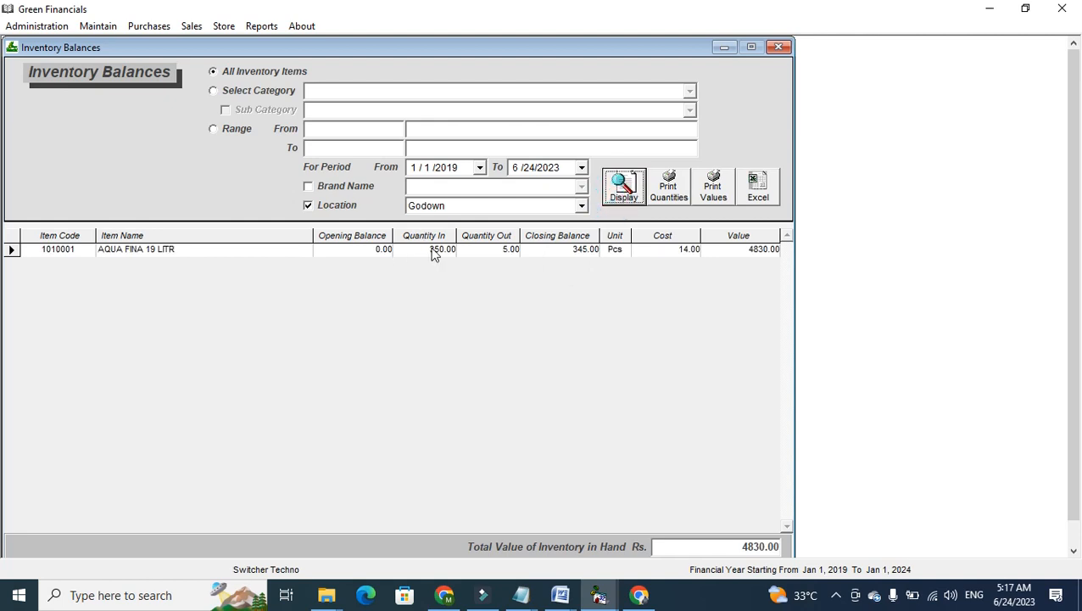
pyautogui.click(471, 250)
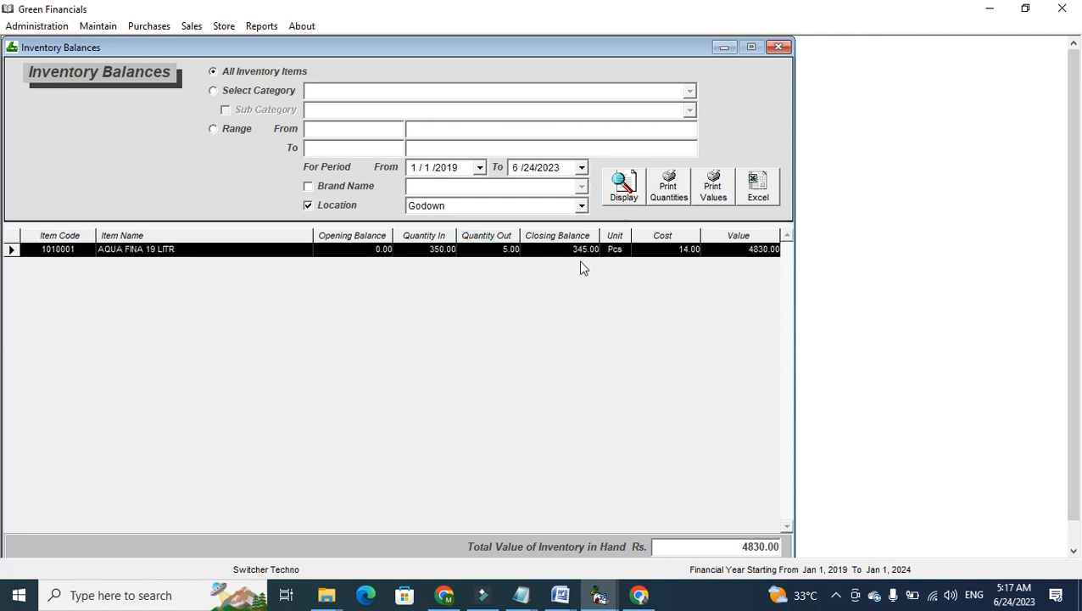
pyautogui.click(582, 267)
# Step: Switch the inventory balances to the Warehouse location and examine the quantity in of AQUA FINA 19 LITR
pyautogui.click(582, 206)
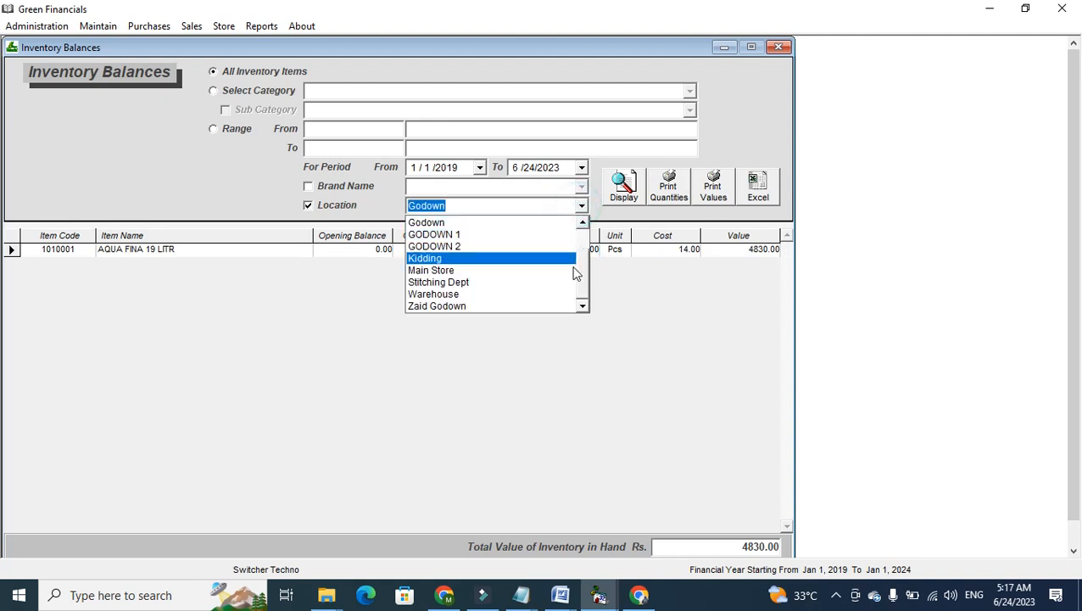
pyautogui.click(566, 295)
pyautogui.click(623, 188)
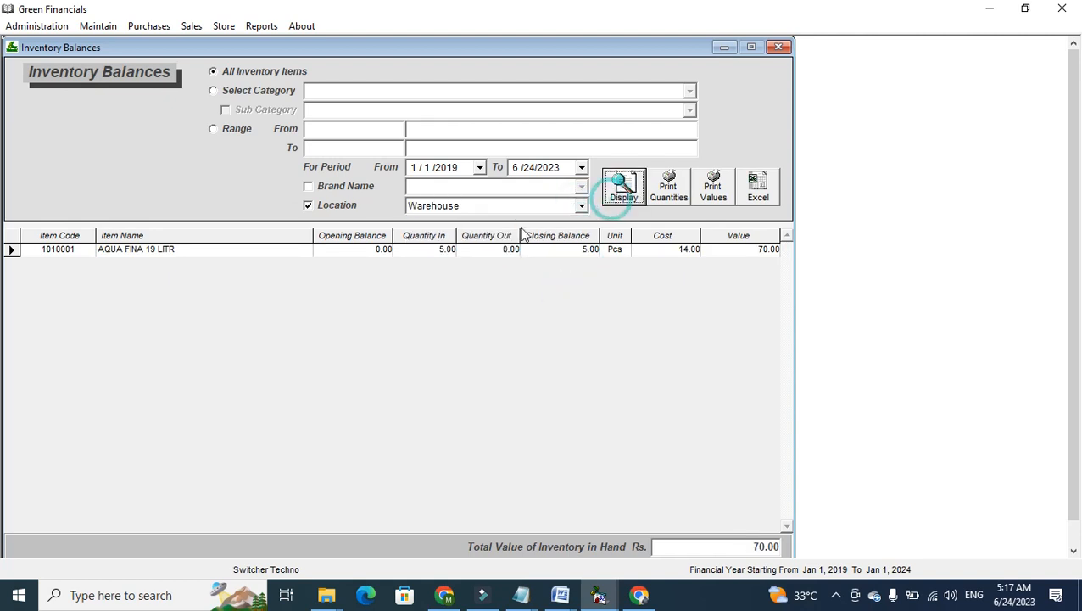
pyautogui.click(420, 241)
pyautogui.click(439, 274)
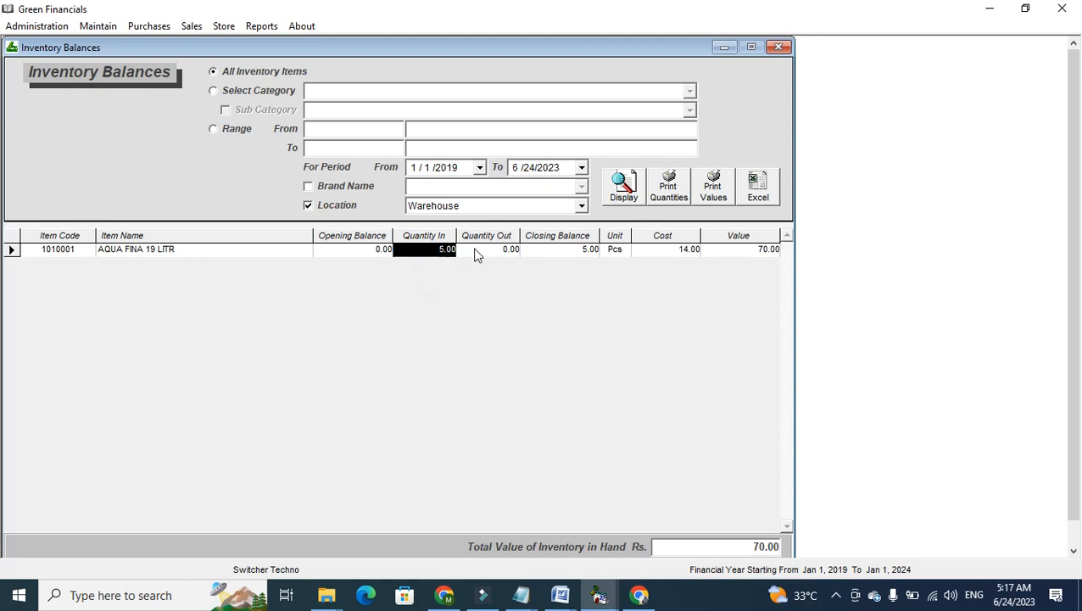
# Step: Set the inventory balances filter to category GENERAL ITEMS and sub category MINERAL WATER, and return it to all inventory items
pyautogui.click(458, 304)
pyautogui.click(269, 95)
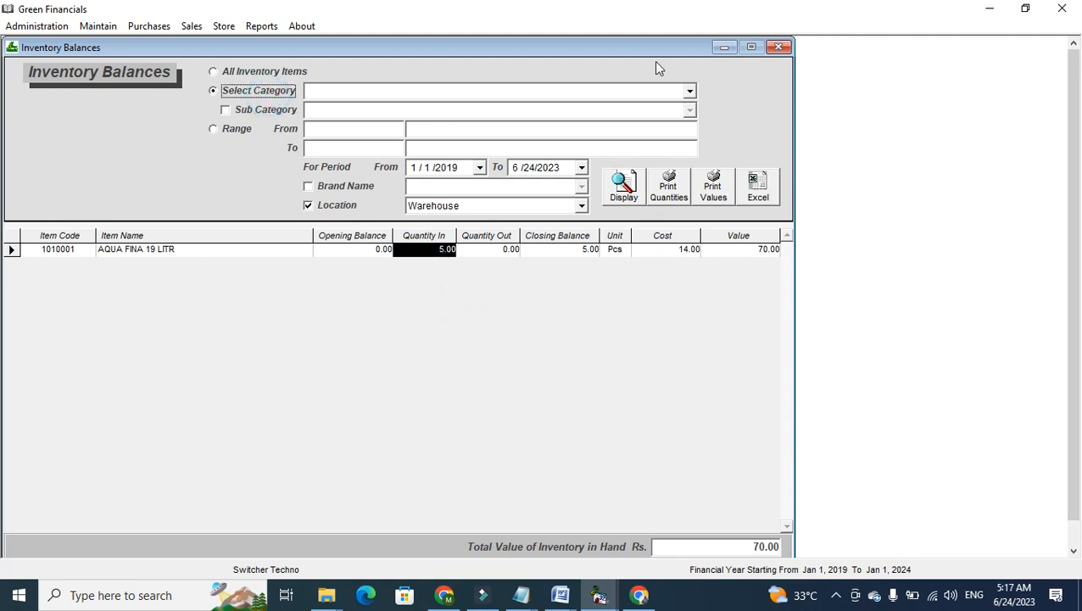
pyautogui.click(689, 91)
pyautogui.click(664, 128)
pyautogui.click(279, 108)
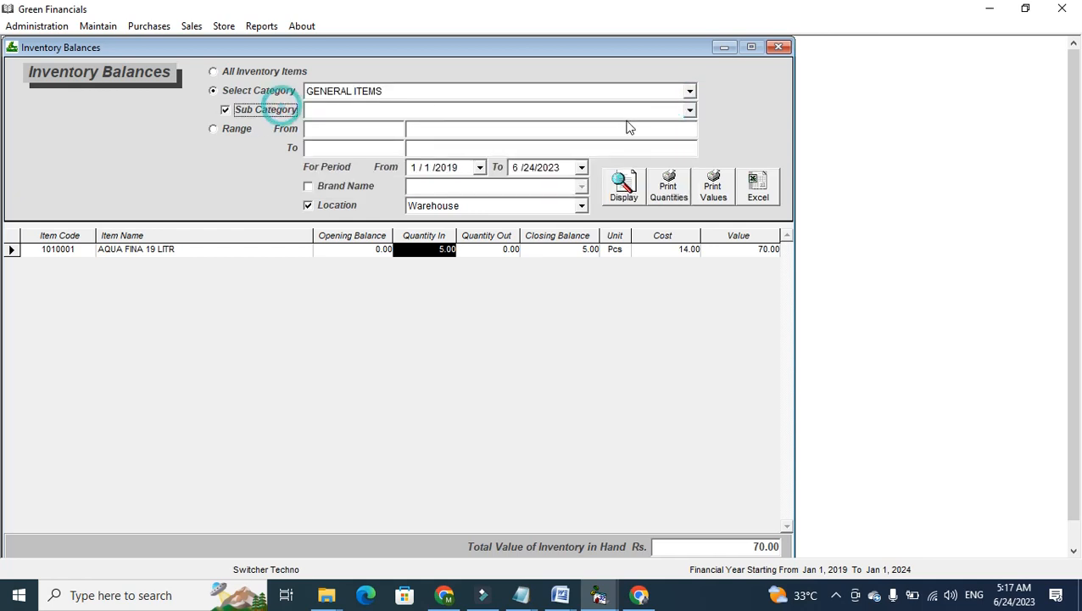
pyautogui.click(690, 111)
pyautogui.click(647, 185)
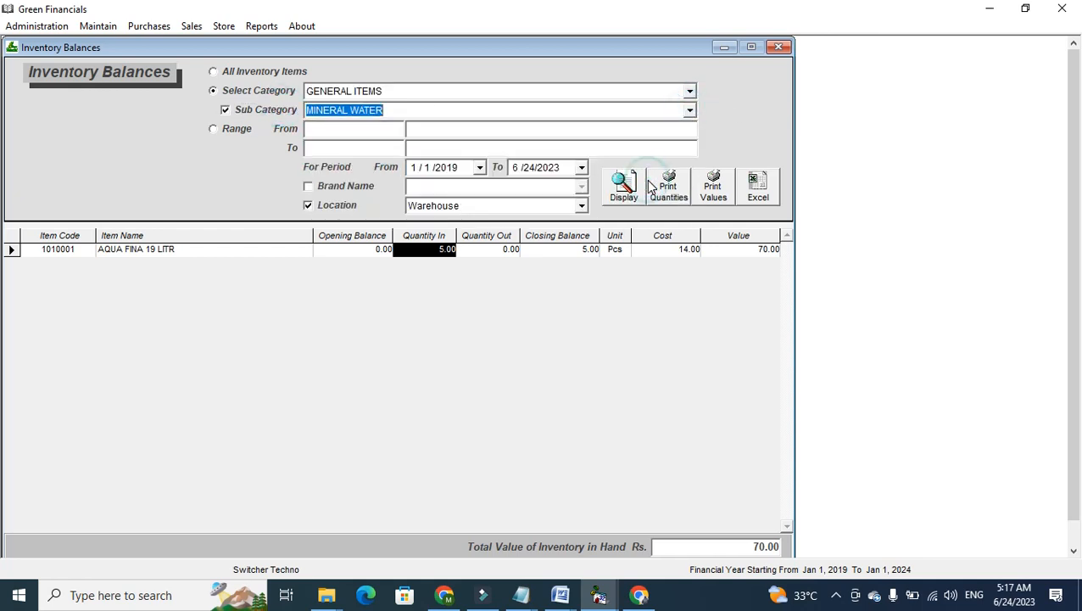
pyautogui.click(244, 71)
# Step: Open the inventory ledgers, select item AQUA FINA 19 LITR, turn on the inventory location filter and check the available locations
pyautogui.click(261, 27)
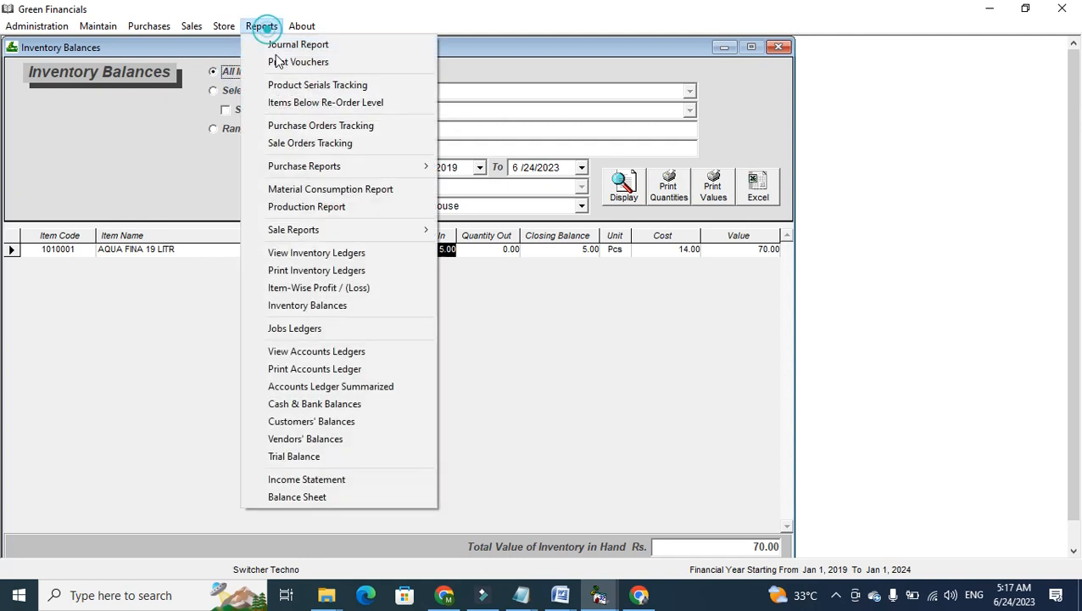
pyautogui.click(329, 253)
pyautogui.write('A')
pyautogui.press('Down')
pyautogui.press('Return')
pyautogui.click(217, 142)
pyautogui.click(219, 142)
pyautogui.click(234, 124)
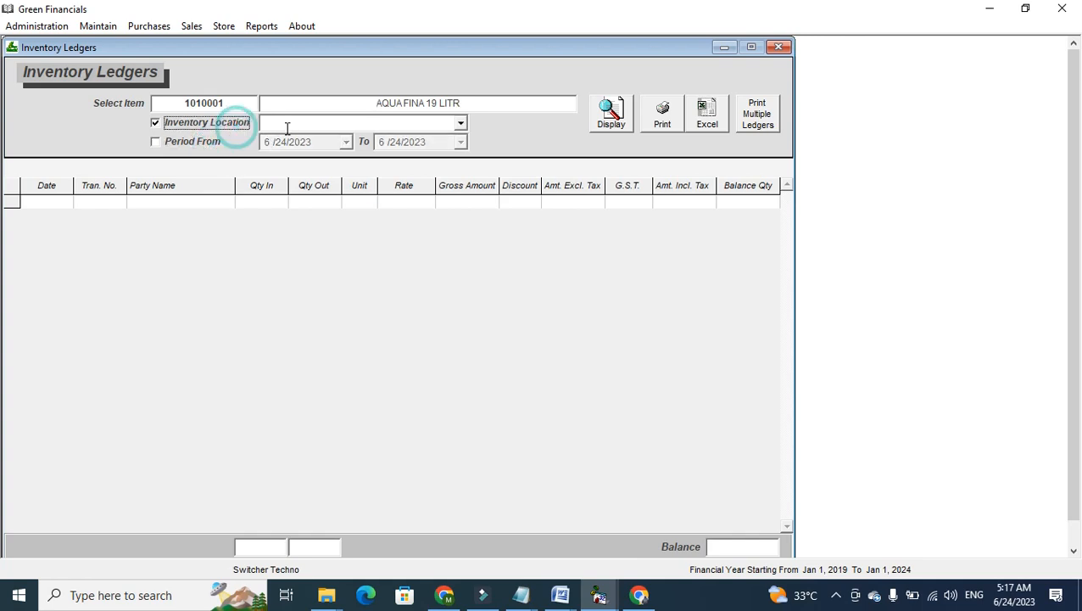
pyautogui.click(459, 123)
pyautogui.click(460, 123)
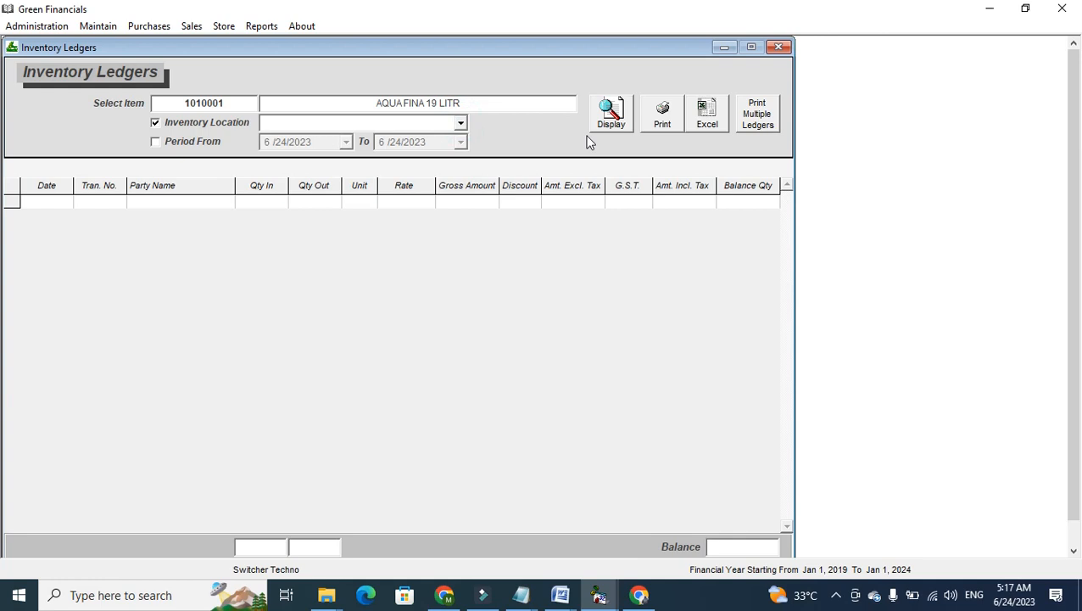
# Step: Close the Inventory Ledgers and Inventory Balances windows to return to the inventory transfers
pyautogui.click(263, 26)
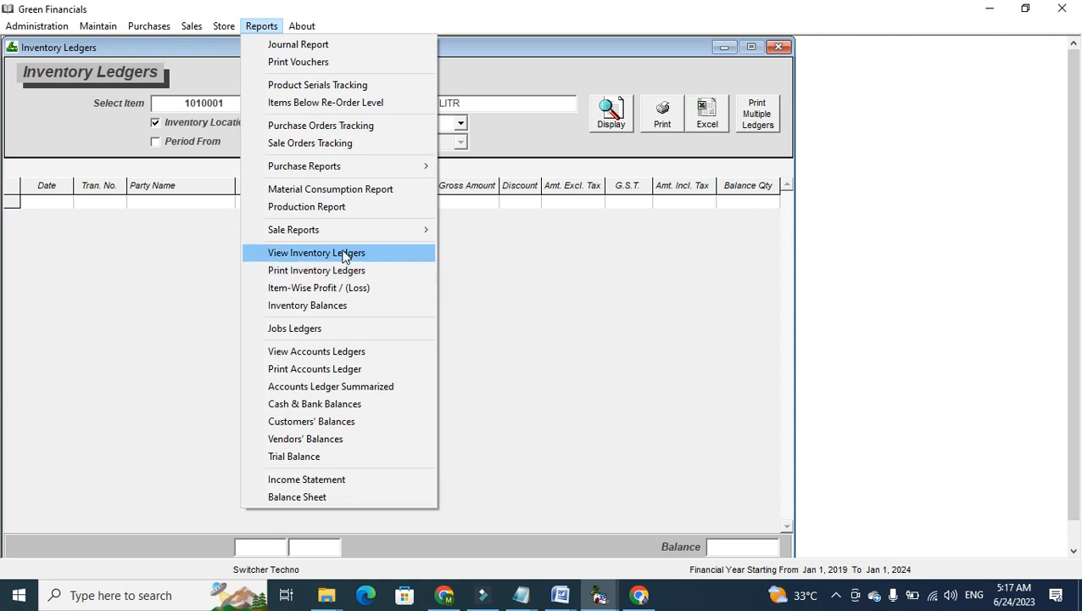
pyautogui.click(161, 273)
pyautogui.click(780, 48)
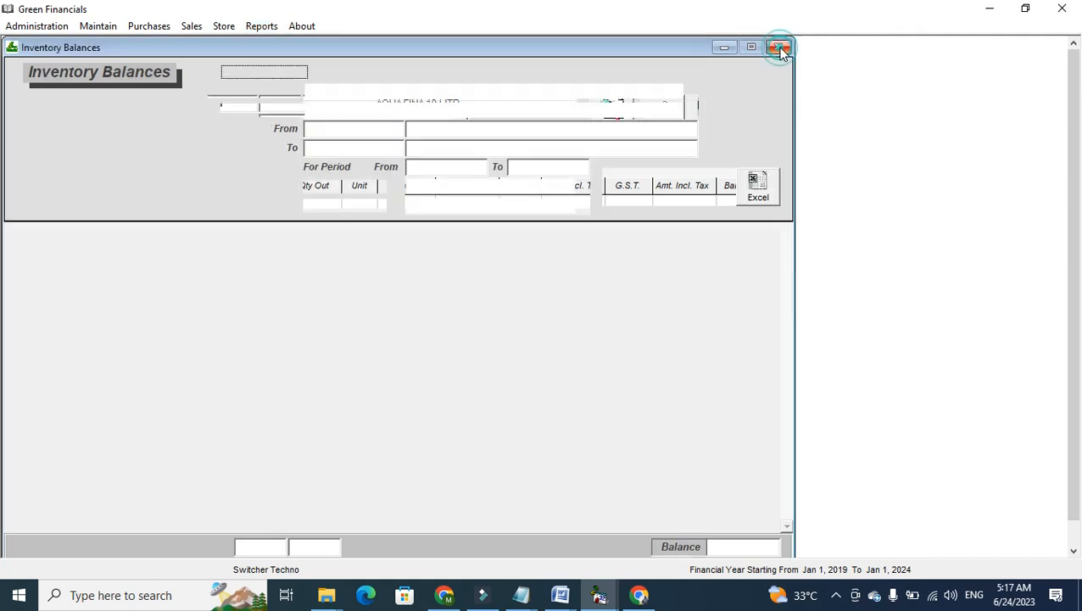
pyautogui.click(780, 48)
pyautogui.click(223, 26)
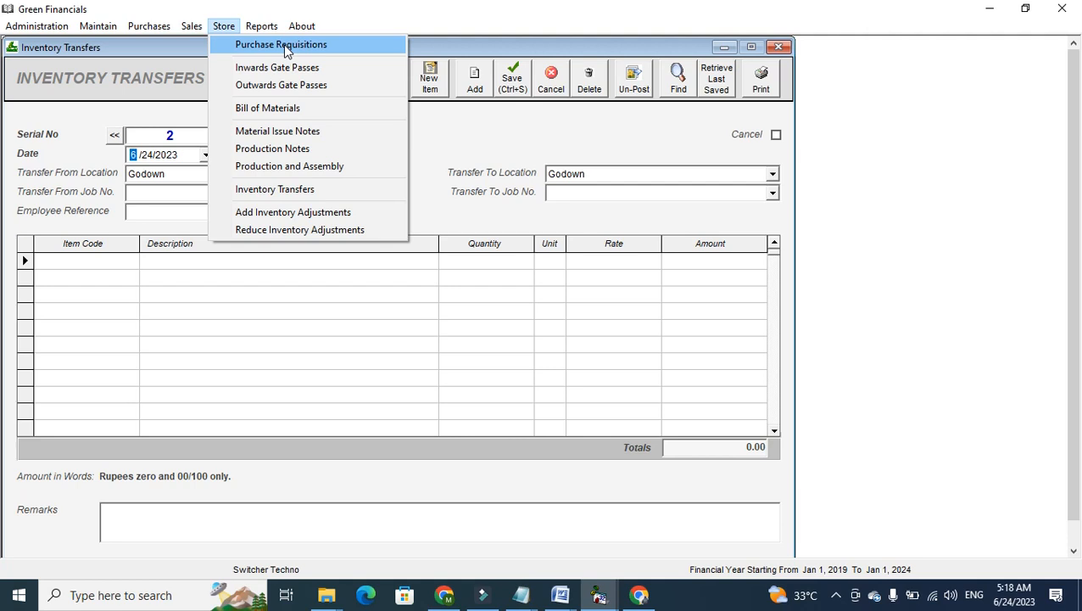
pyautogui.click(97, 90)
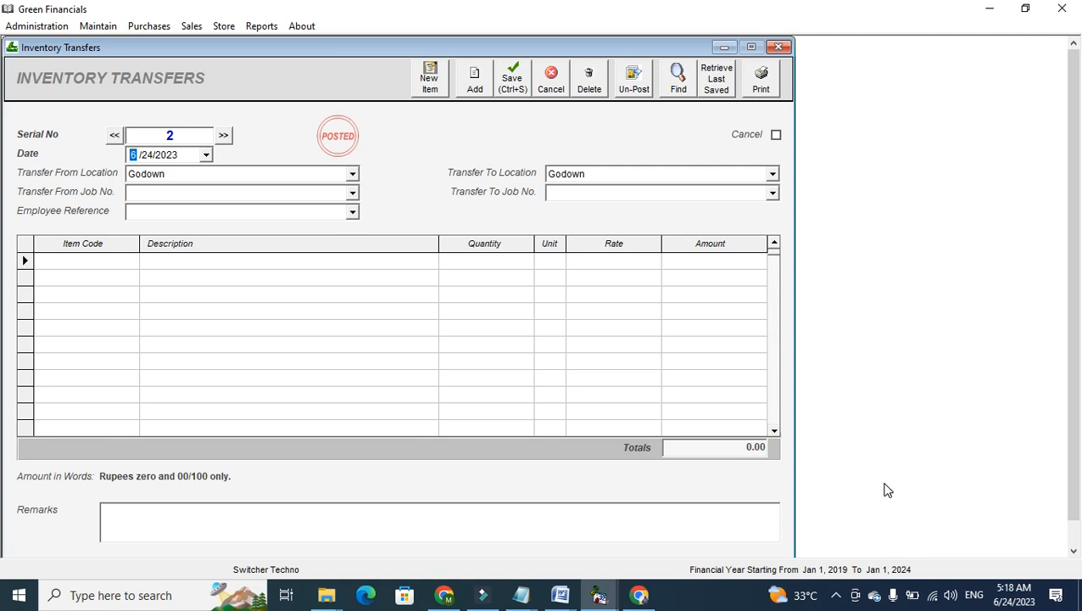
pyautogui.click(835, 597)
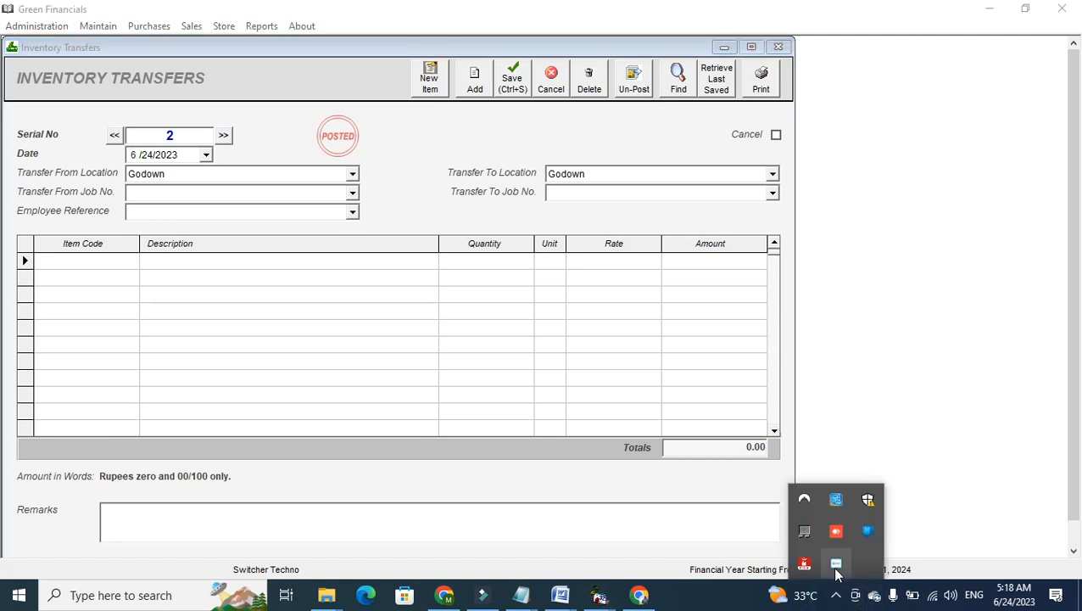